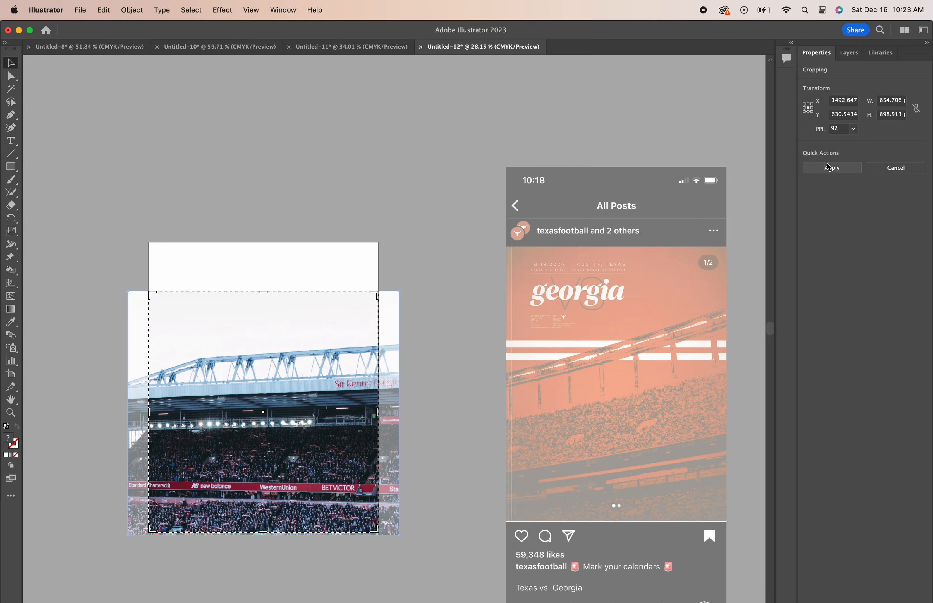
# Crop the stadium photo to the artboard width and image-trace it in black and white with threshold 36 and more path detail
pyautogui.click(830, 168)
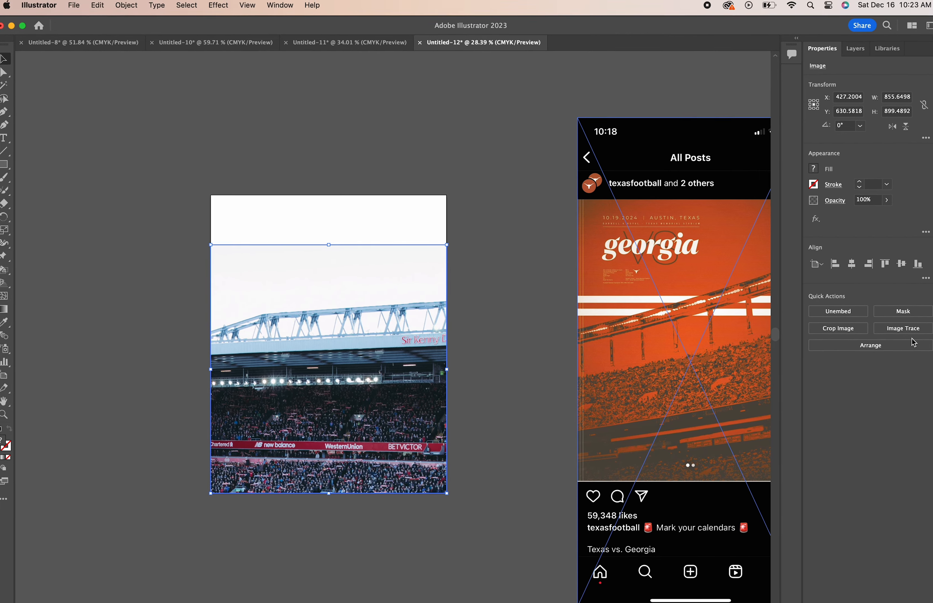
pyautogui.click(901, 329)
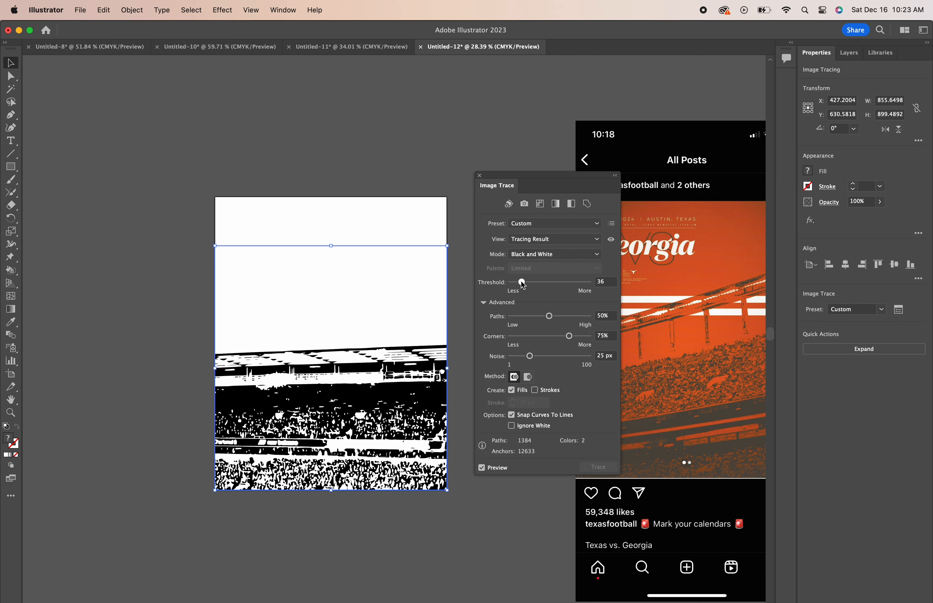
pyautogui.moveTo(548, 316); pyautogui.dragTo(564, 316)
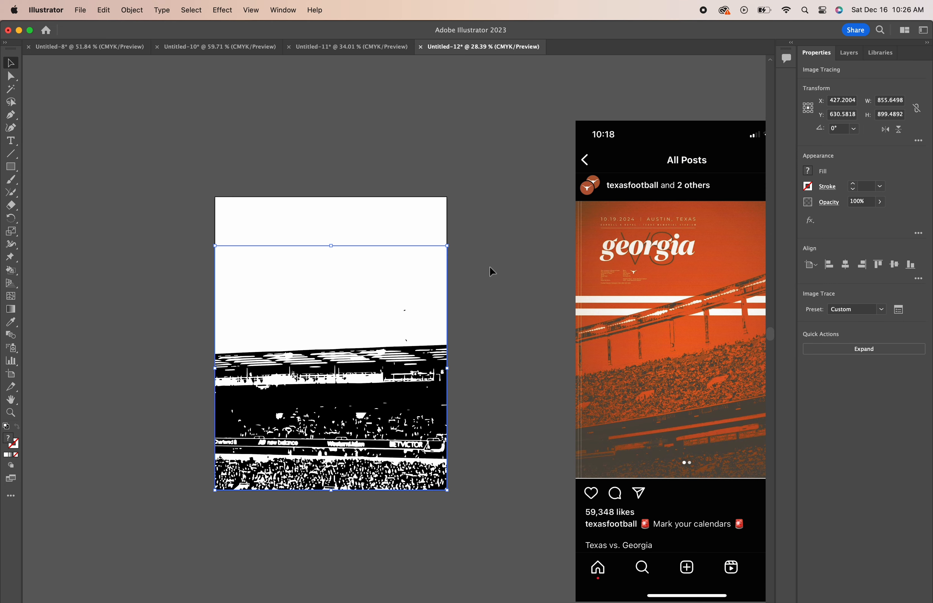
# Place a copy of the traced stadium beside the artboard, and expand and ungroup its tracing
pyautogui.moveTo(336, 355)
pyautogui.mouseDown()
pyautogui.moveTo(352, 351)
pyautogui.moveTo(81, 322)
pyautogui.moveTo(60, 351)
pyautogui.moveTo(103, 358)
pyautogui.mouseUp()
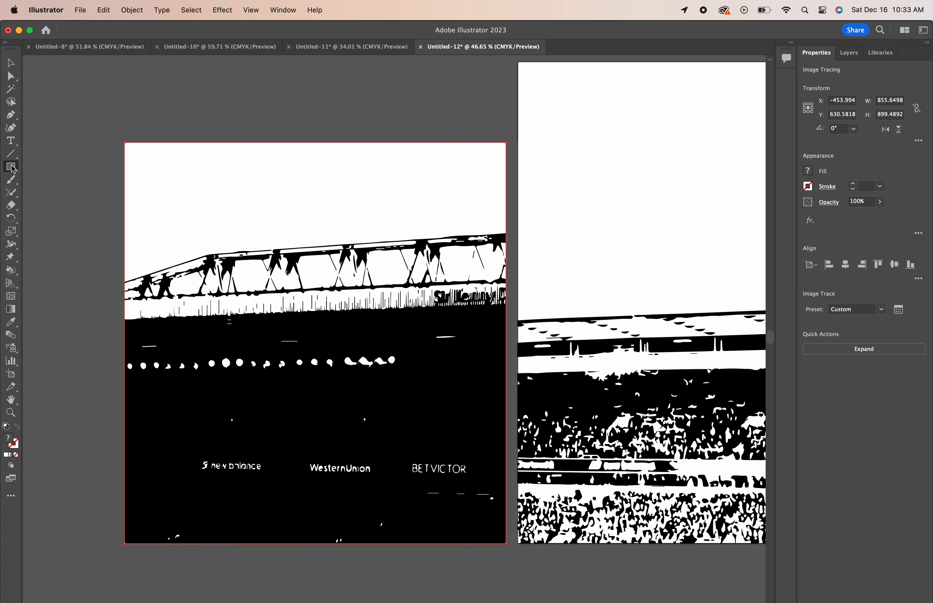
pyautogui.click(863, 348)
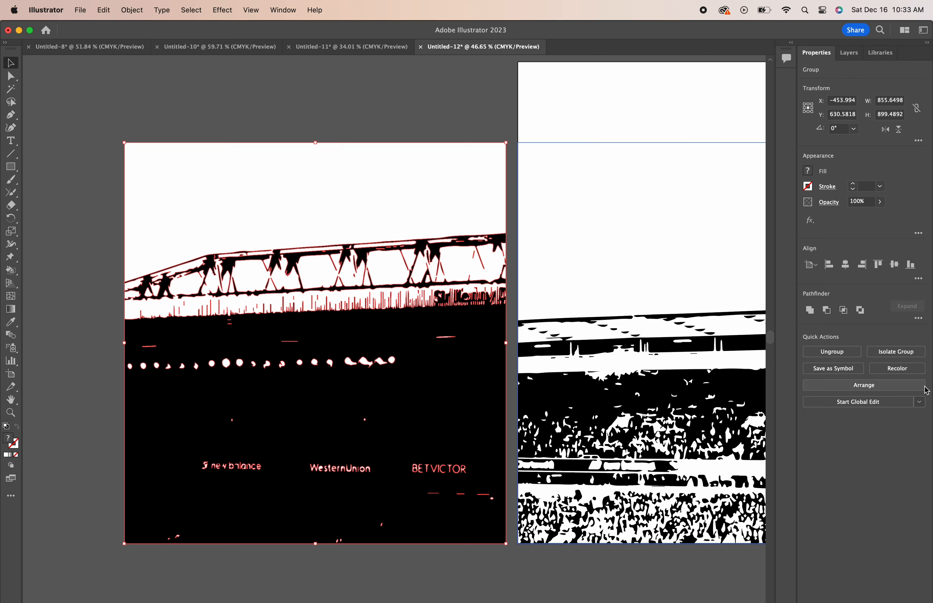
pyautogui.click(832, 352)
pyautogui.click(450, 106)
# Move the black roof truss from the ungrouped tracing onto the artboard, directly above the traced stands
pyautogui.moveTo(442, 392); pyautogui.dragTo(435, 411)
pyautogui.moveTo(438, 248); pyautogui.dragTo(709, 269)
pyautogui.hscroll(8, 710, 269)
pyautogui.moveTo(490, 299); pyautogui.dragTo(612, 292)
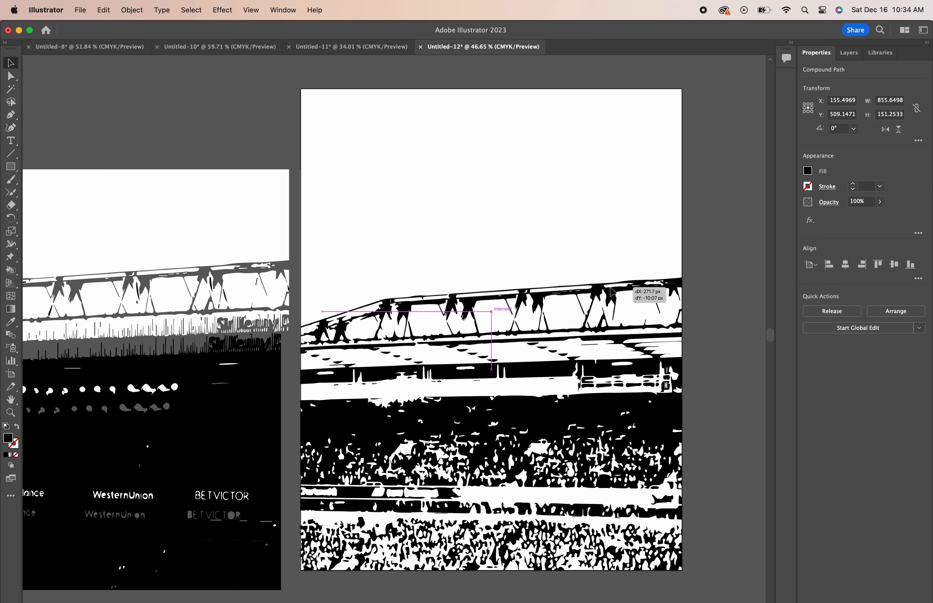
pyautogui.moveTo(611, 292); pyautogui.dragTo(611, 270)
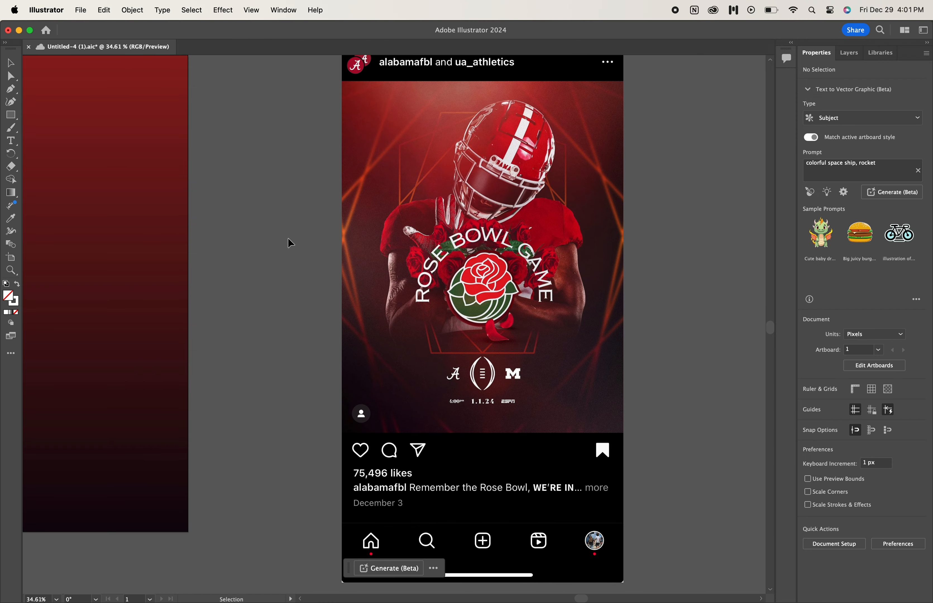
# Examine the glowing orange geometric lines in the background of the Rose Bowl Game reference post
pyautogui.scroll(5, 288, 239)
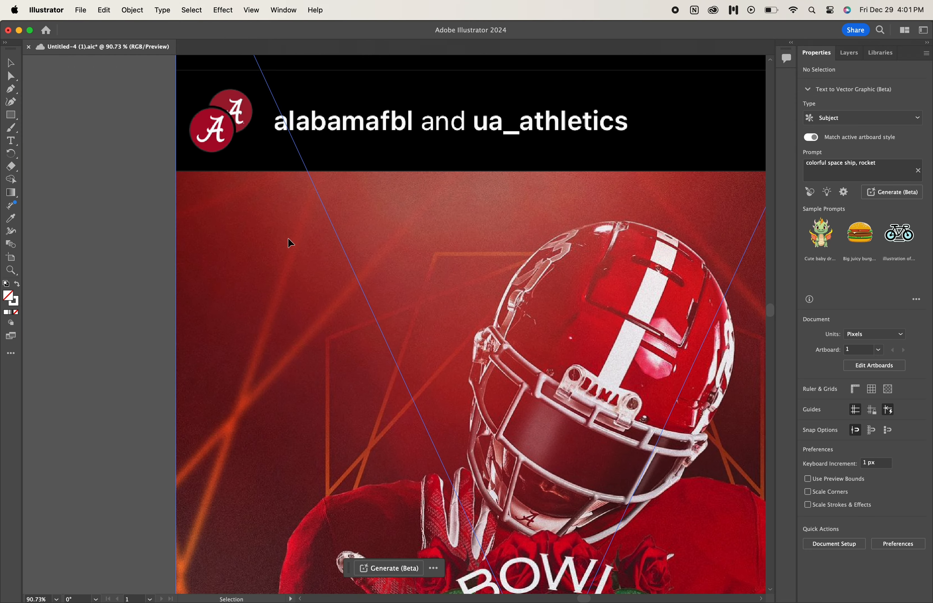
pyautogui.scroll(3, 94, 198)
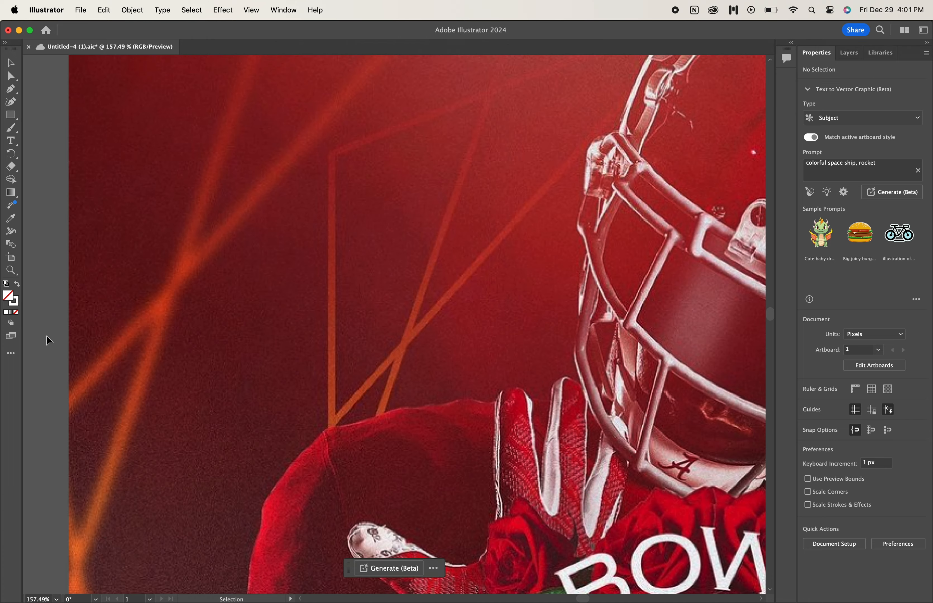
pyautogui.scroll(-4, 47, 336)
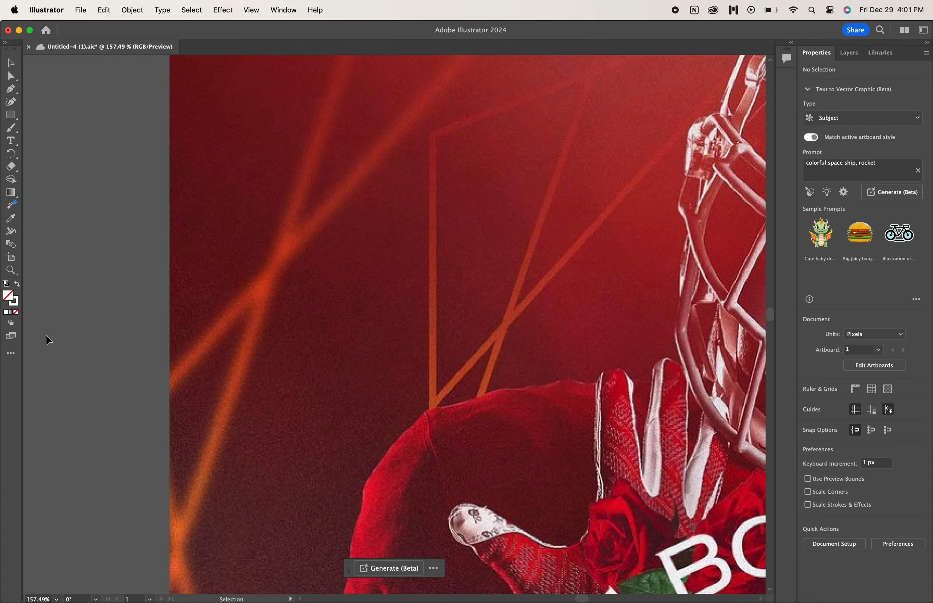
pyautogui.scroll(-3, 46, 334)
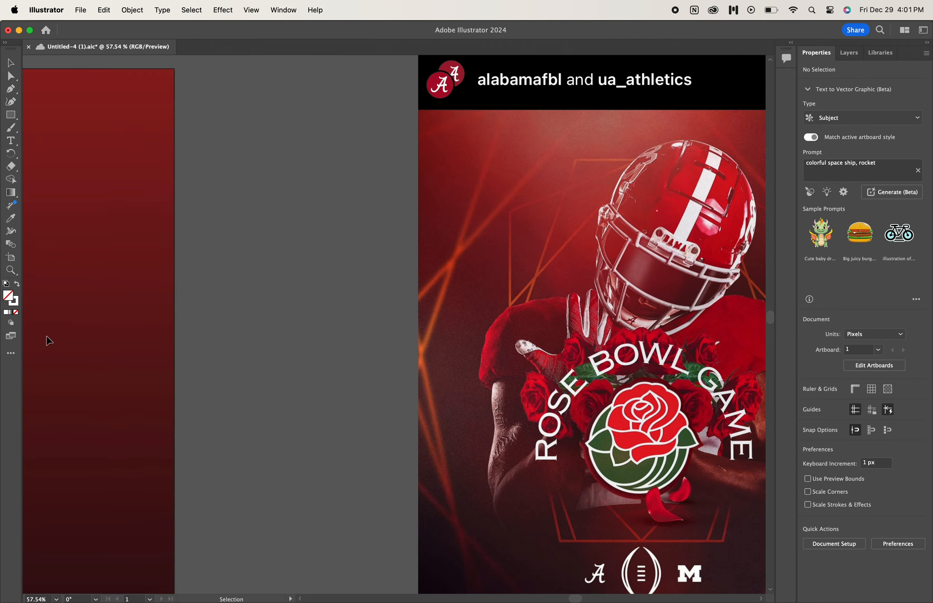
pyautogui.hscroll(-5, 46, 334)
pyautogui.hscroll(-3, 47, 338)
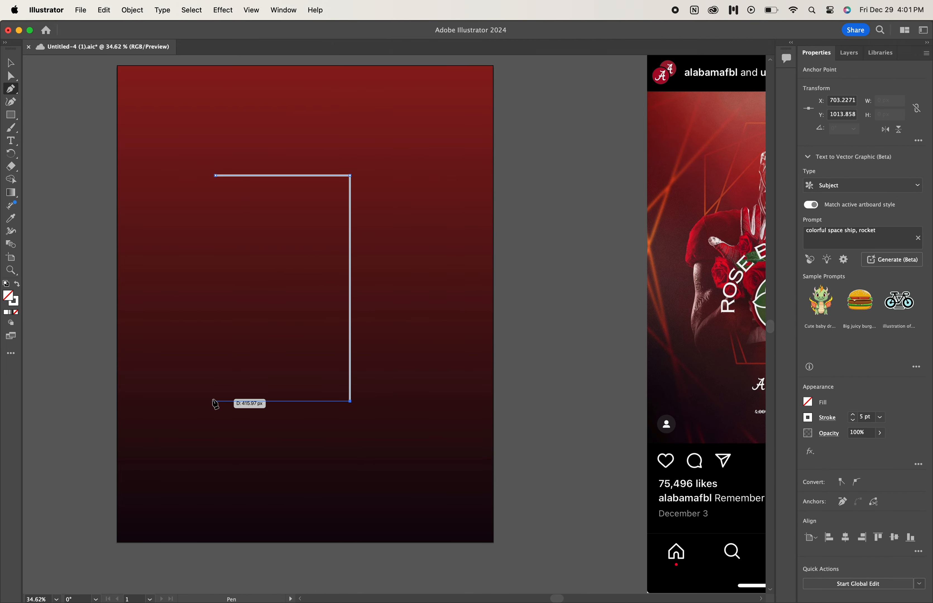
# Complete a white 5 pt rectangle about 406 by 682 px on the red gradient artboard and outline its stroke
pyautogui.click(215, 401)
pyautogui.click(216, 176)
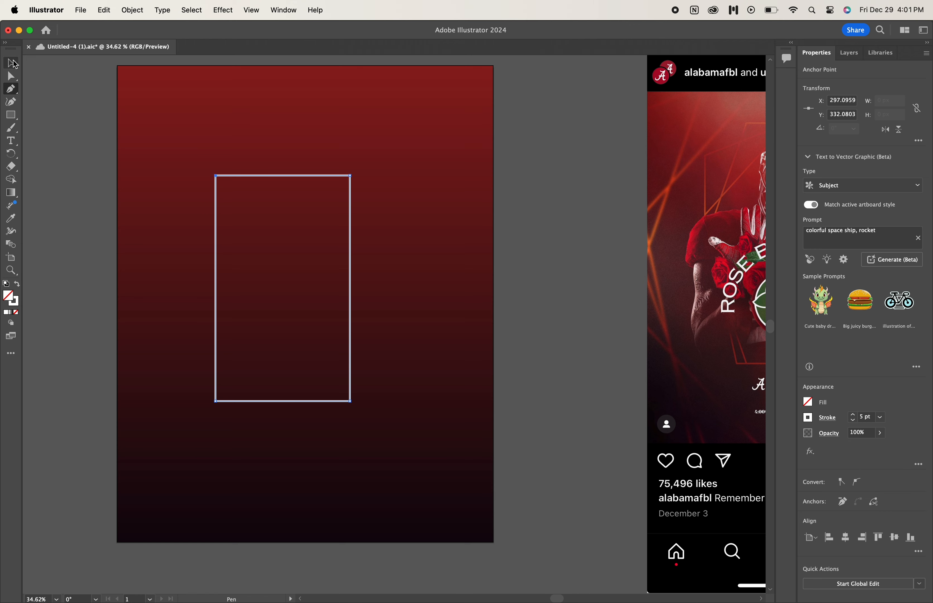
pyautogui.click(14, 63)
pyautogui.click(132, 10)
pyautogui.moveTo(170, 296)
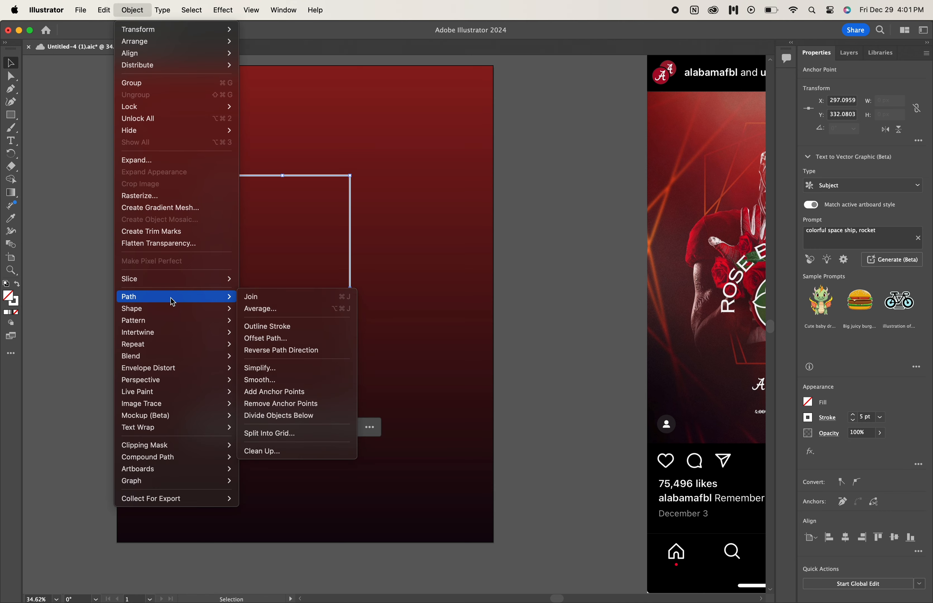
pyautogui.click(284, 328)
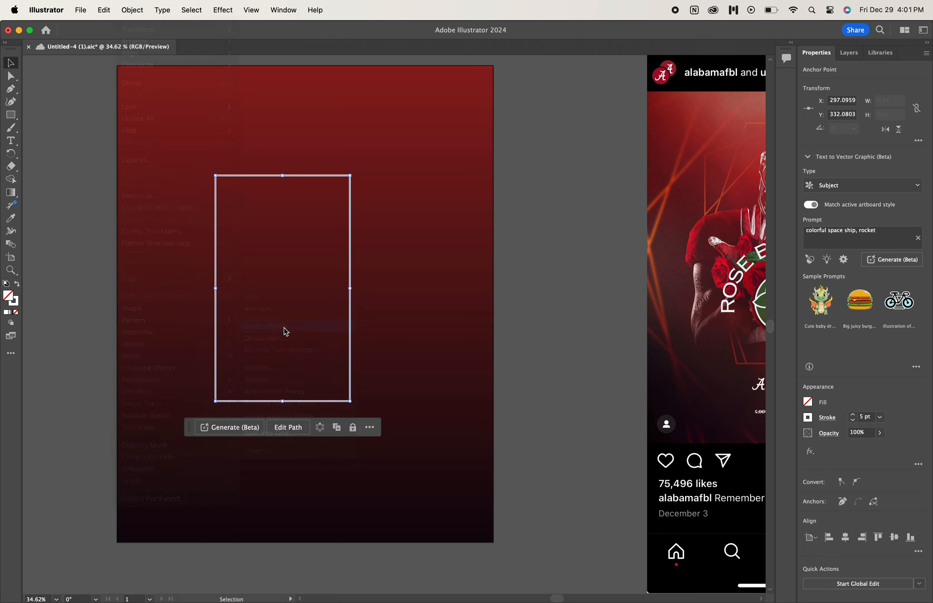
# Fill the outlined rectangle frame with an orange gradient
pyautogui.scroll(5, 249, 261)
pyautogui.press('g')
pyautogui.click(377, 125)
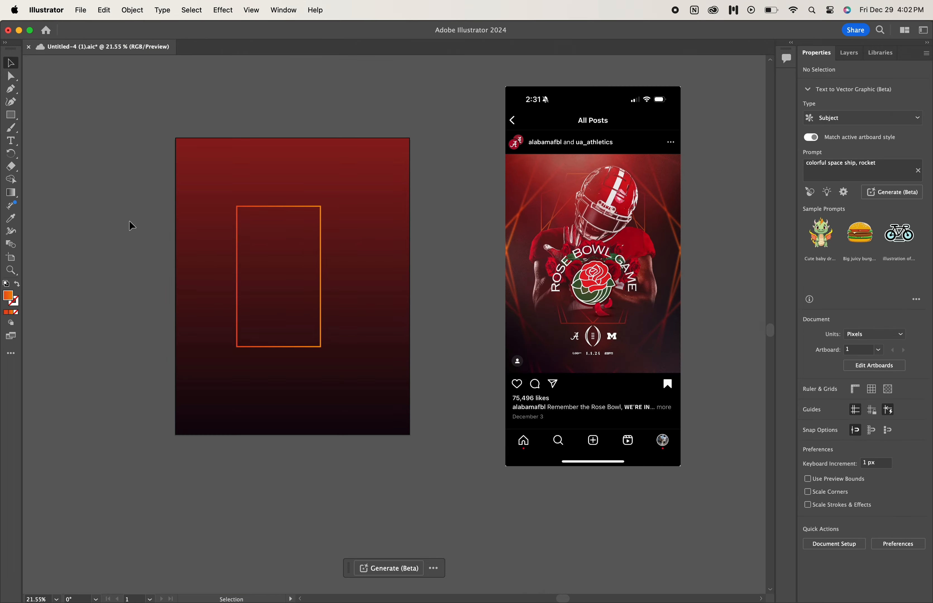
# Move the large selected polygon frame slightly downward on the artboard
pyautogui.scroll(5, 129, 220)
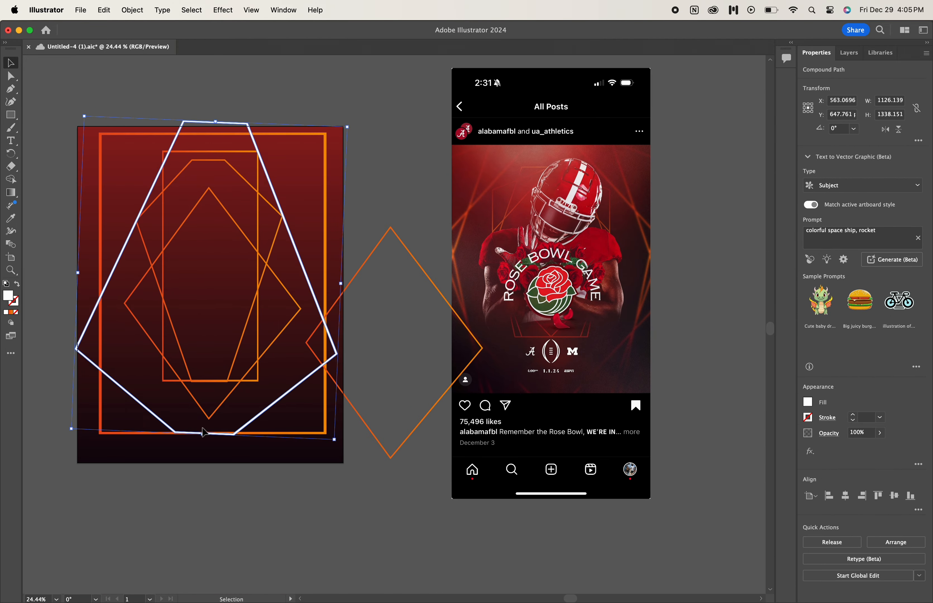
pyautogui.moveTo(202, 433); pyautogui.dragTo(208, 458)
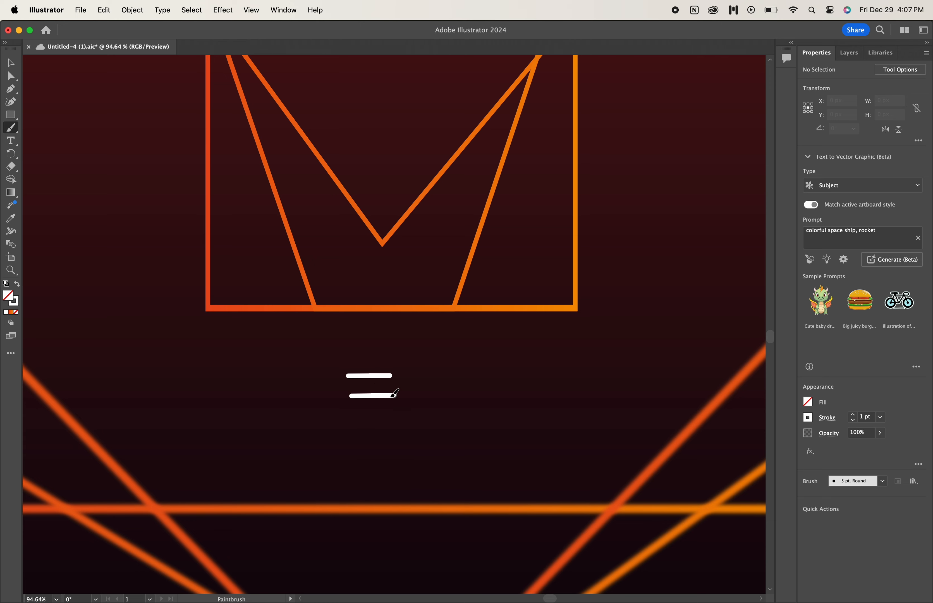
# Paint a white football emblem with the 5 pt. Round brush below the small orange frames, flanked by a script A and a thick M
pyautogui.moveTo(378, 447)
pyautogui.mouseDown()
pyautogui.moveTo(317, 388)
pyautogui.moveTo(335, 428)
pyautogui.moveTo(359, 446)
pyautogui.moveTo(415, 379)
pyautogui.moveTo(421, 428)
pyautogui.moveTo(391, 466)
pyautogui.mouseUp()
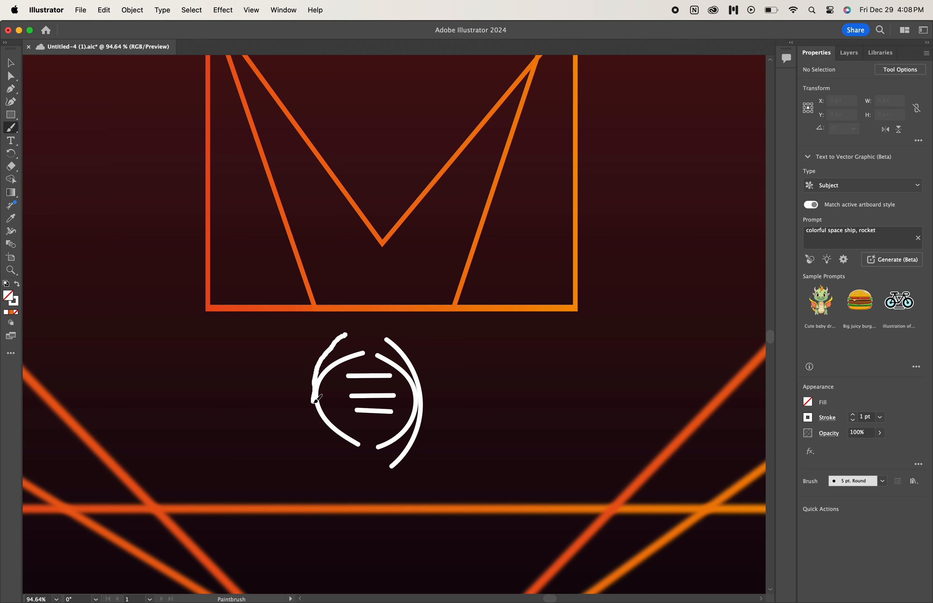
pyautogui.moveTo(361, 469); pyautogui.dragTo(360, 470)
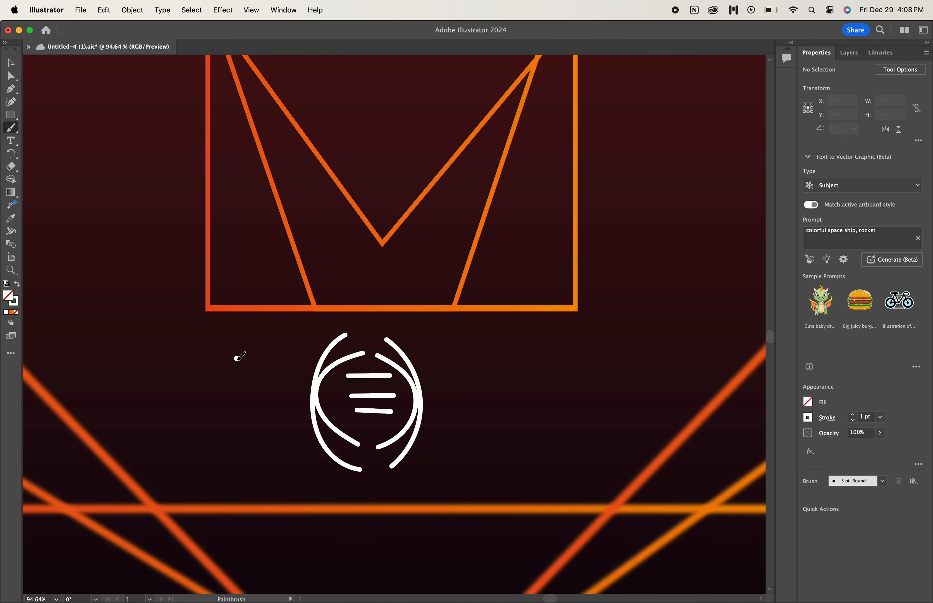
pyautogui.moveTo(264, 432); pyautogui.dragTo(270, 455)
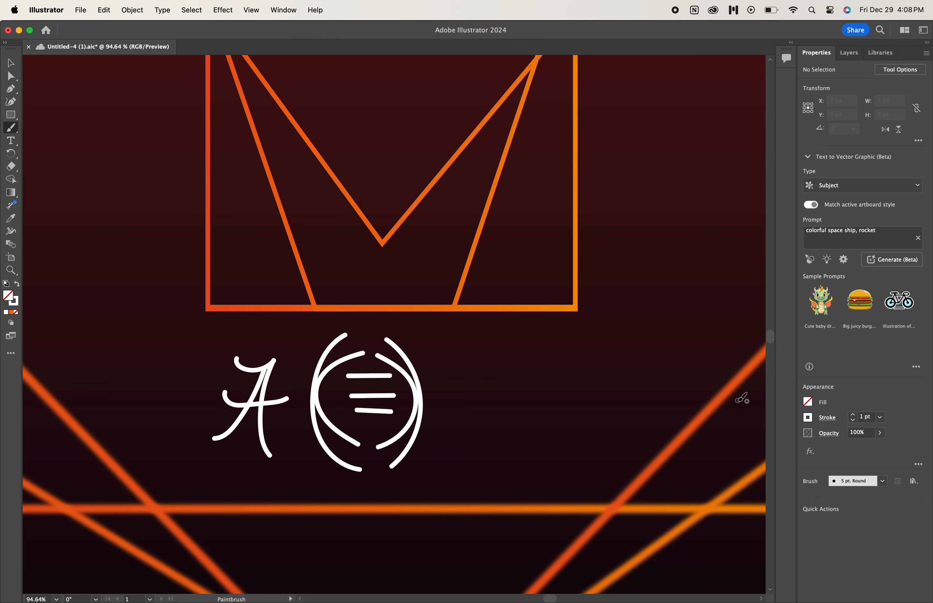
pyautogui.moveTo(451, 436)
pyautogui.mouseDown()
pyautogui.moveTo(456, 381)
pyautogui.moveTo(474, 378)
pyautogui.moveTo(499, 431)
pyautogui.moveTo(518, 379)
pyautogui.moveTo(529, 378)
pyautogui.moveTo(538, 426)
pyautogui.moveTo(563, 434)
pyautogui.mouseUp()
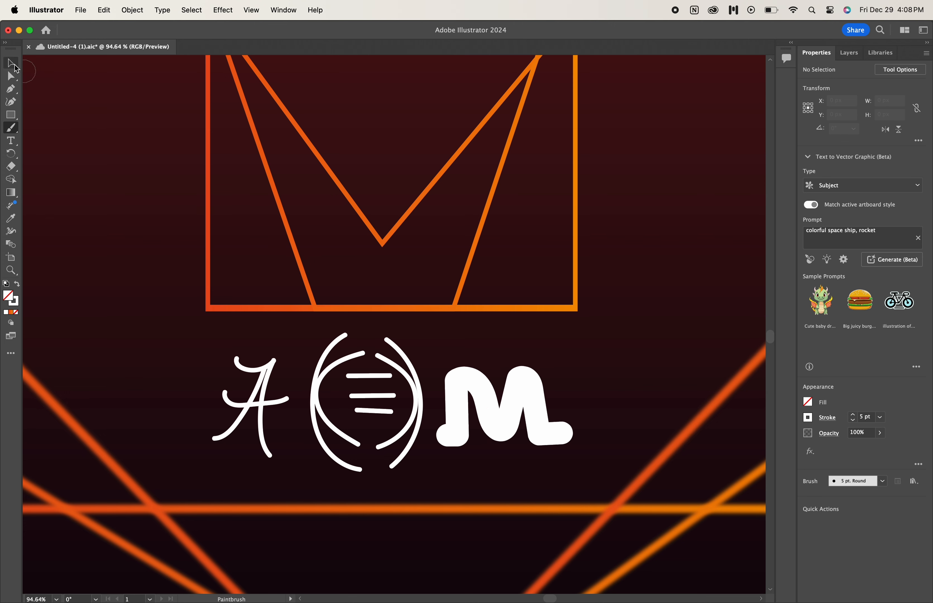
pyautogui.click(15, 65)
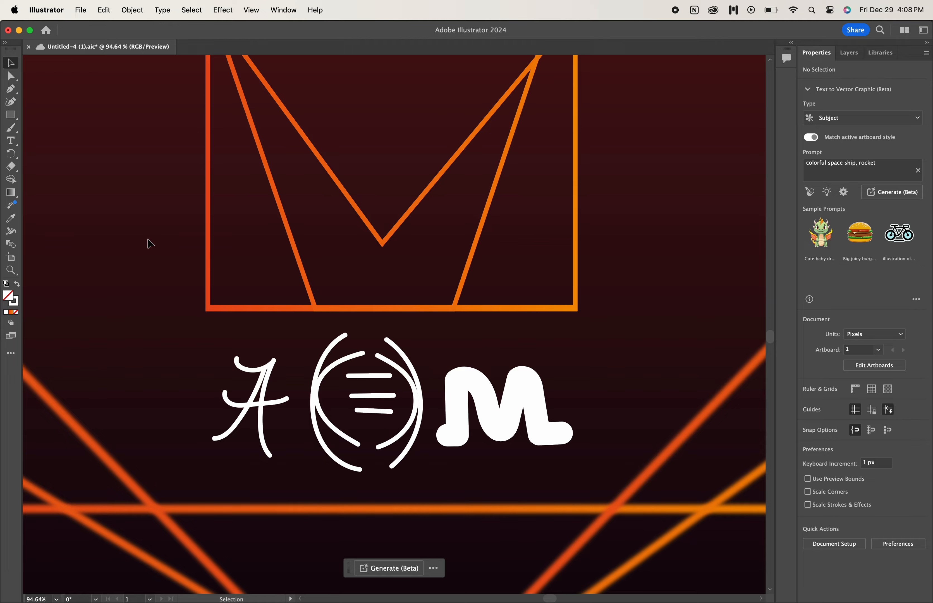
pyautogui.scroll(-10, 150, 244)
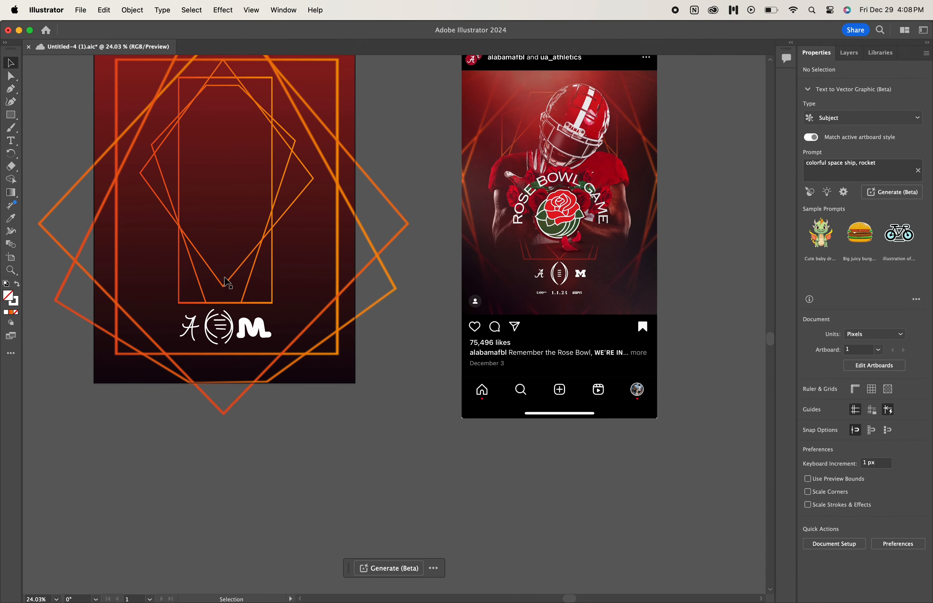
pyautogui.scroll(2, 227, 282)
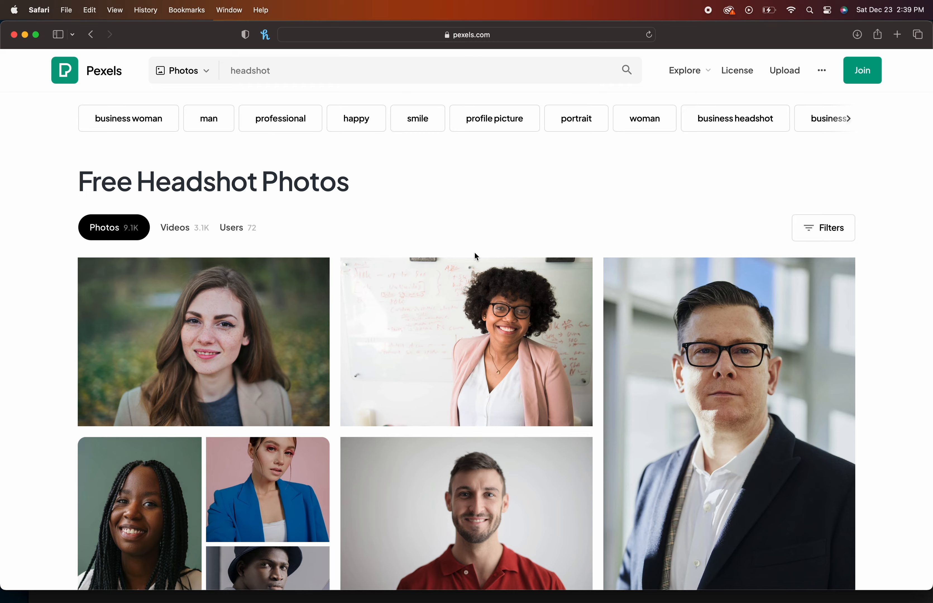
# Browse the headshot photos on Pexels in Safari for a portrait
pyautogui.scroll(-2, 474, 251)
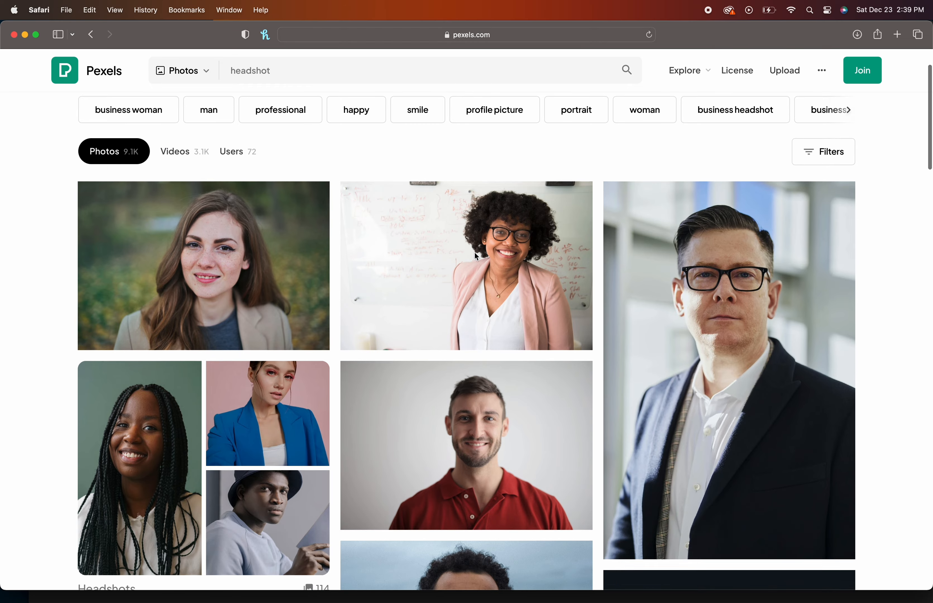
pyautogui.scroll(-10, 474, 251)
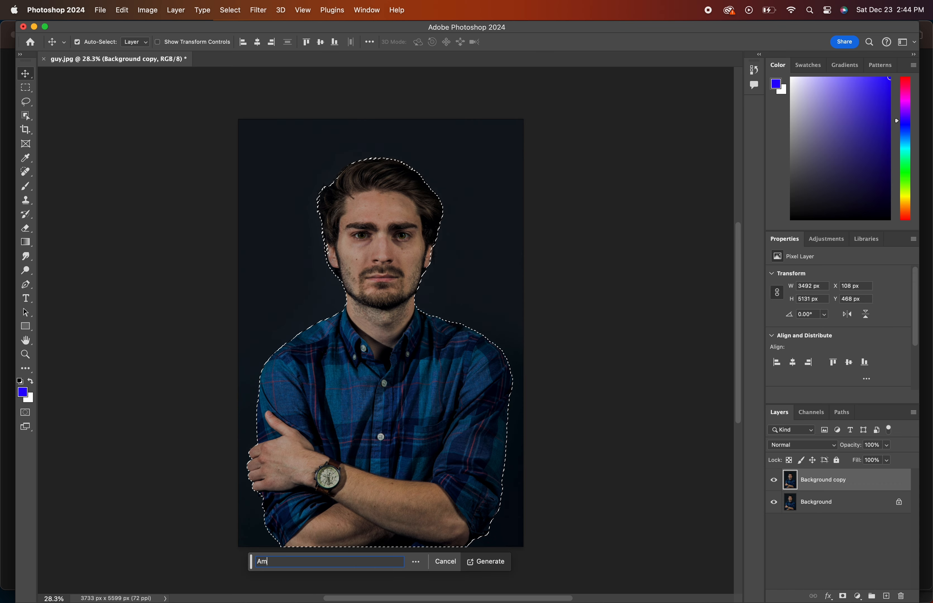
# In Photoshop, generate "American football uniform" in the selection around the man on the Background copy layer
pyautogui.write('erican football')
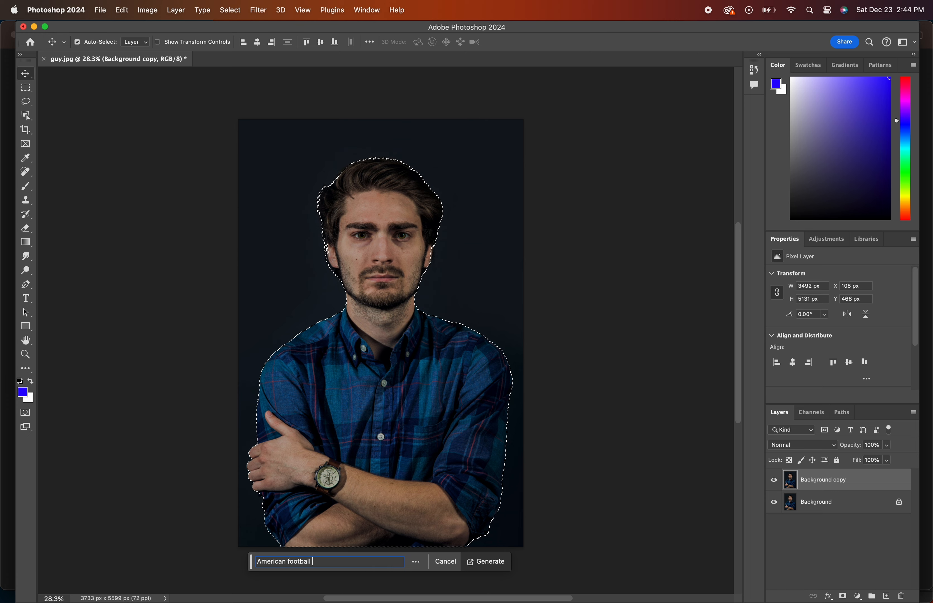
pyautogui.write(' uniform')
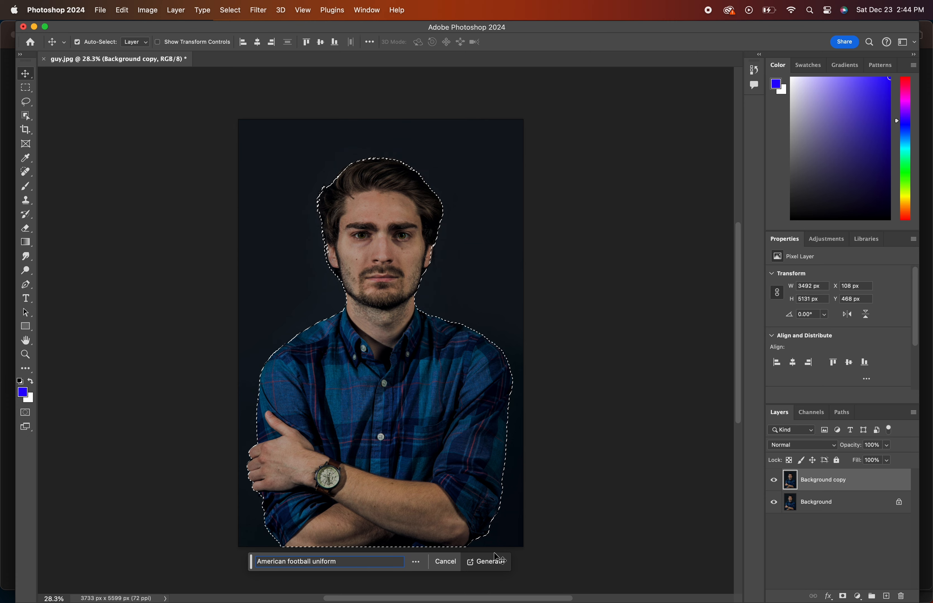
pyautogui.click(490, 563)
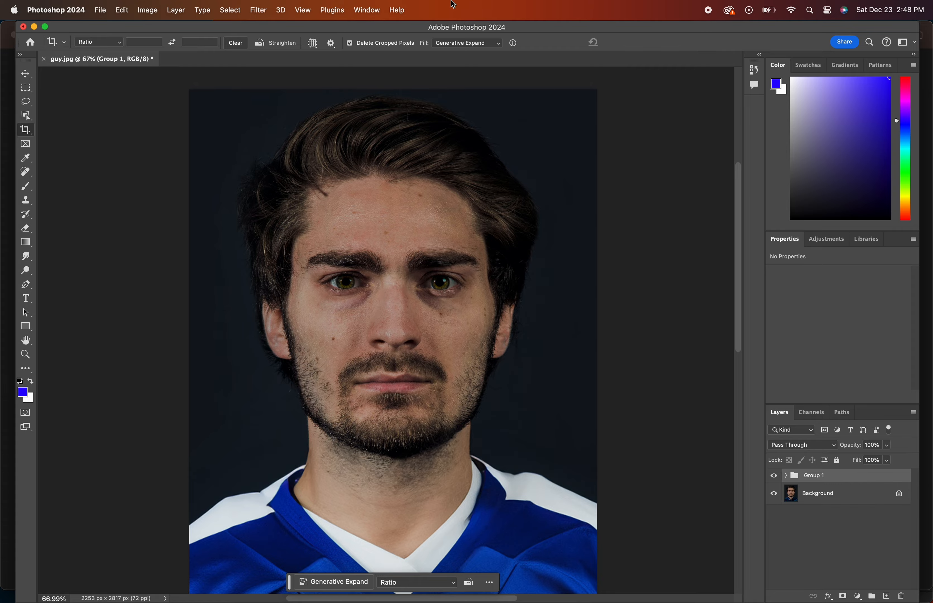
# Convert Group 1 for smart filters and apply the Reticulation sketch filter with density 0, foreground level 19 and background level 10
pyautogui.click(258, 11)
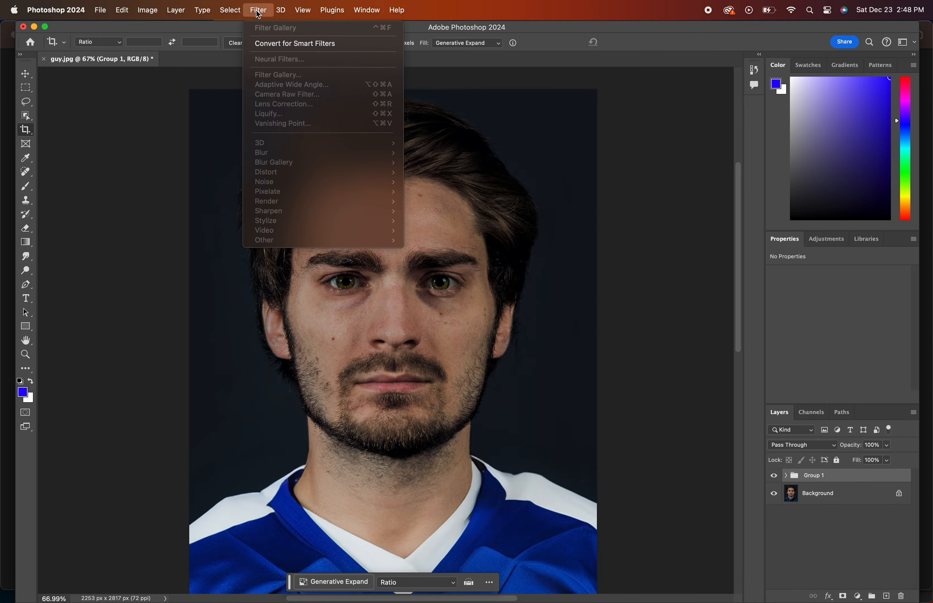
pyautogui.click(295, 43)
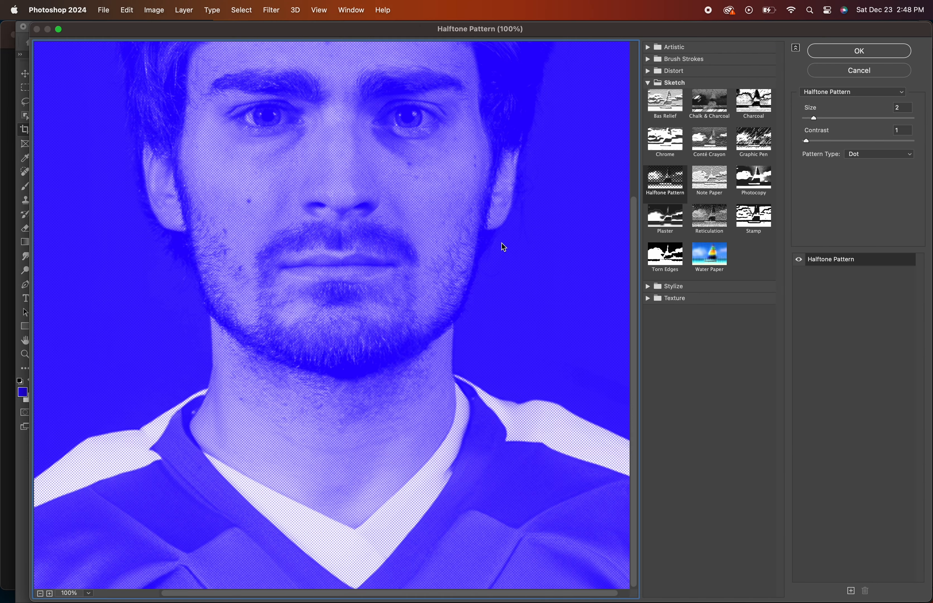
pyautogui.click(709, 220)
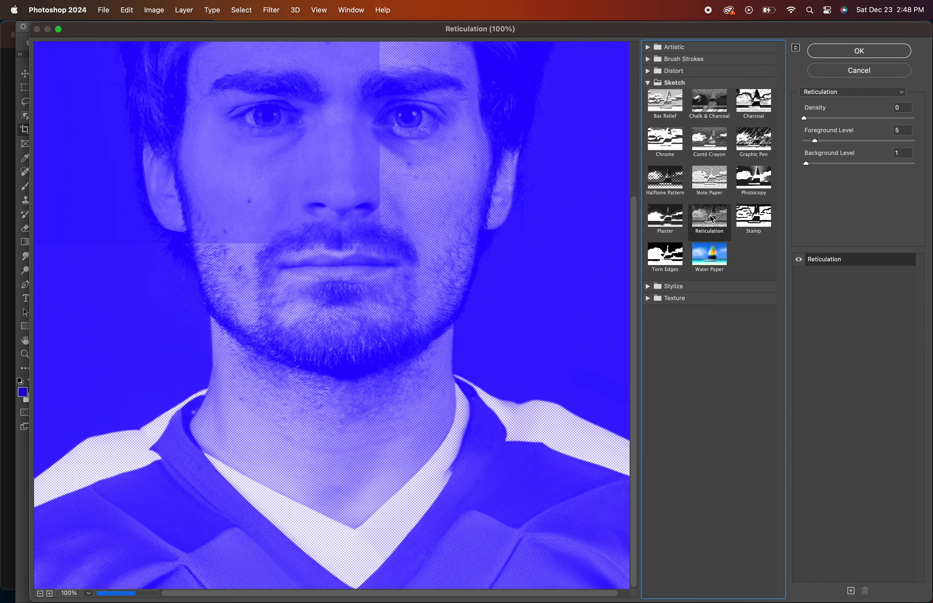
pyautogui.moveTo(814, 164); pyautogui.dragTo(837, 164)
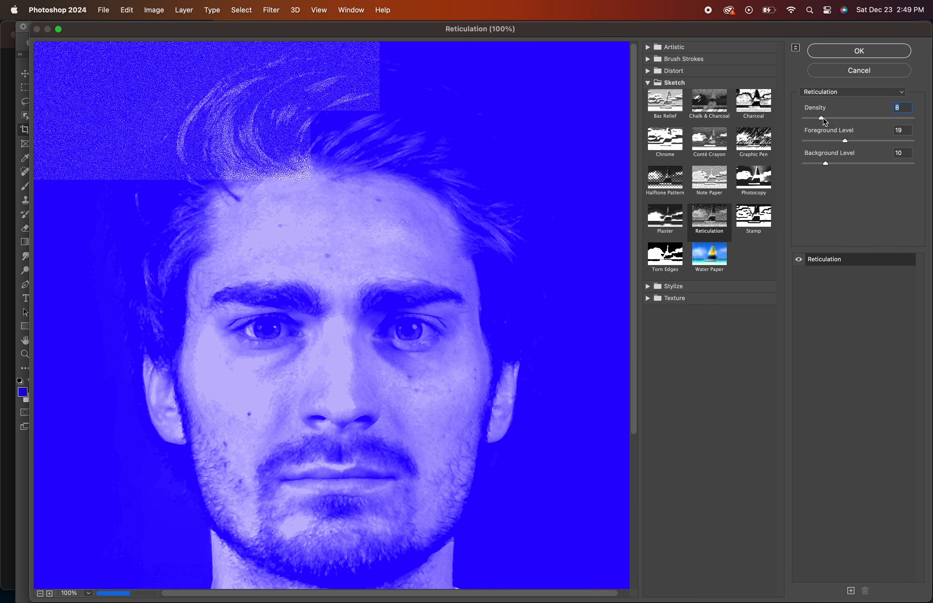
pyautogui.press('Return')
# Run the Filter Gallery on Group 1 again with Reticulation at density 0, foreground level 19 and background level 10
pyautogui.click(258, 10)
pyautogui.click(298, 77)
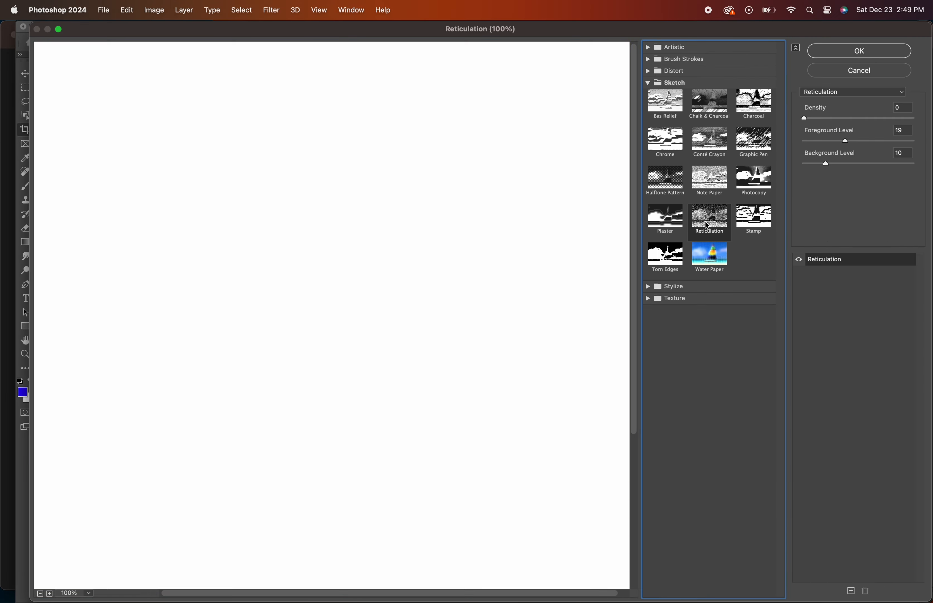
pyautogui.press('Return')
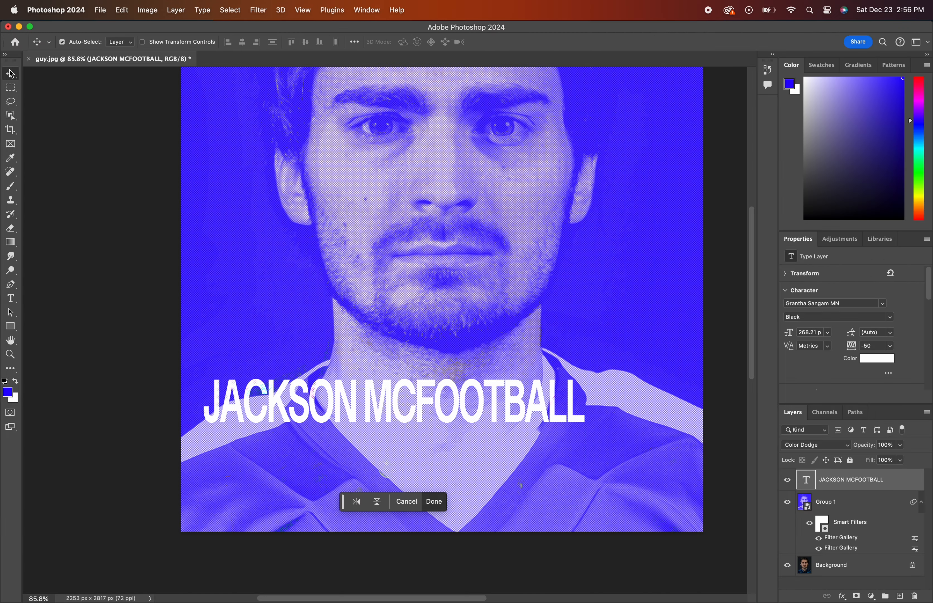
# Shift the white player-name text slightly up and to the left over the portrait's collar
pyautogui.click(267, 340)
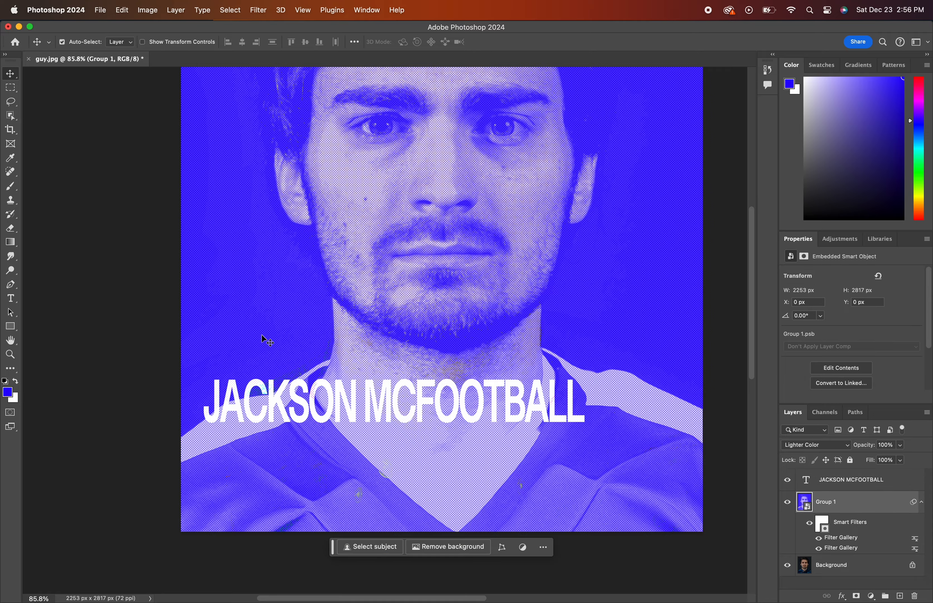
pyautogui.moveTo(335, 397); pyautogui.dragTo(328, 390)
pyautogui.scroll(10, 327, 390)
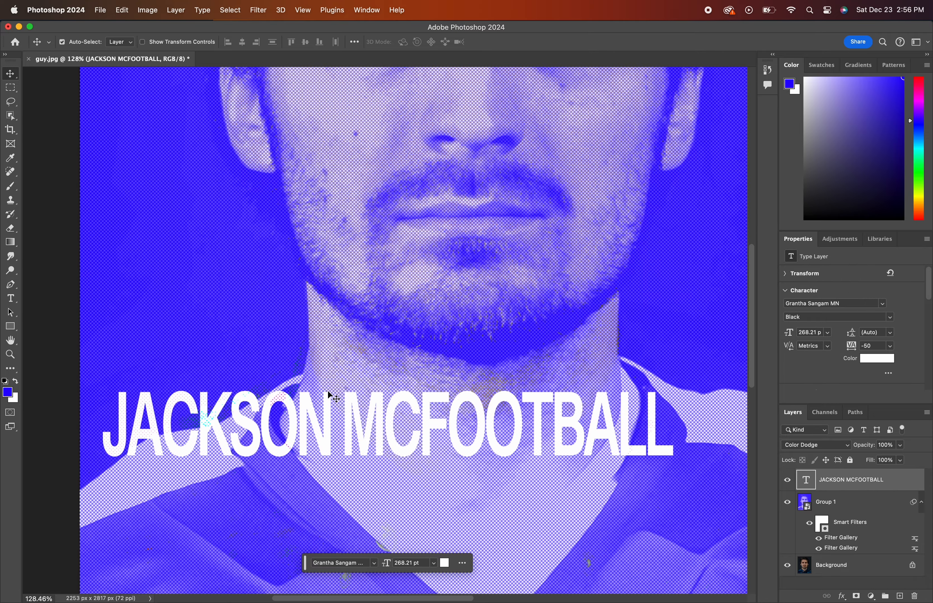
pyautogui.scroll(5, 328, 390)
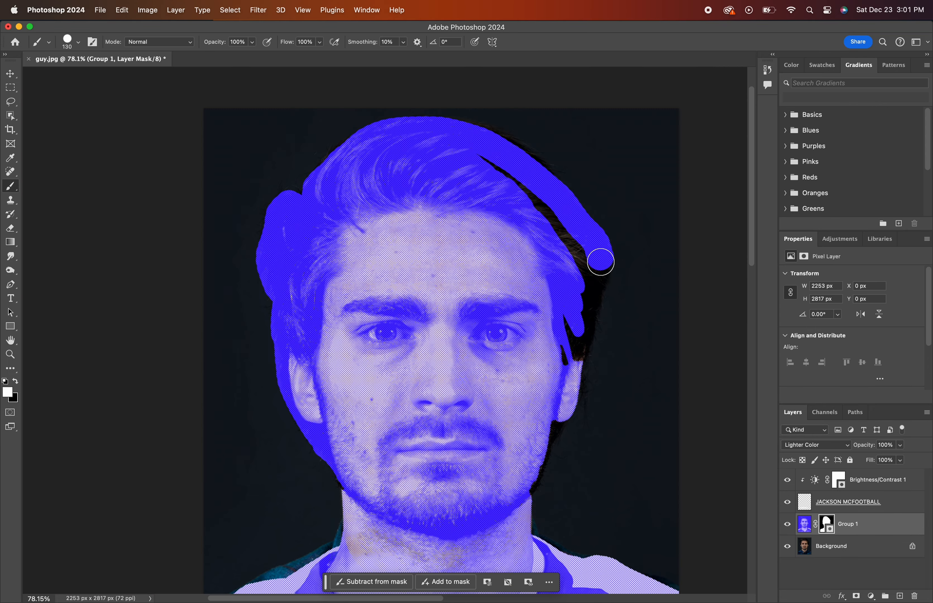
# Paint white on Group 1's layer mask along the right side of the man's hair, ear and jaw to bring back the blue portrait
pyautogui.moveTo(599, 258); pyautogui.dragTo(570, 384)
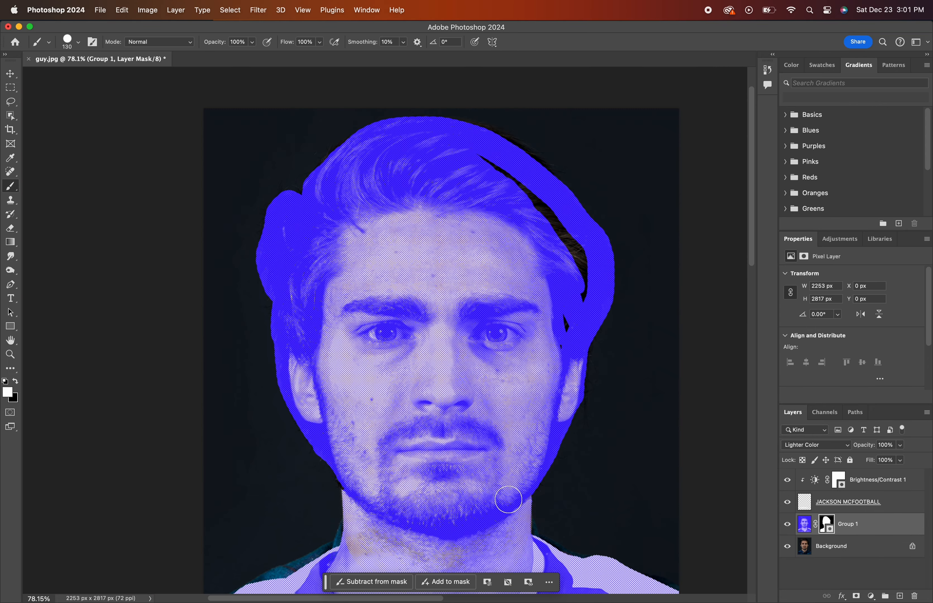
pyautogui.moveTo(566, 317)
pyautogui.mouseDown()
pyautogui.moveTo(577, 273)
pyautogui.moveTo(566, 240)
pyautogui.mouseUp()
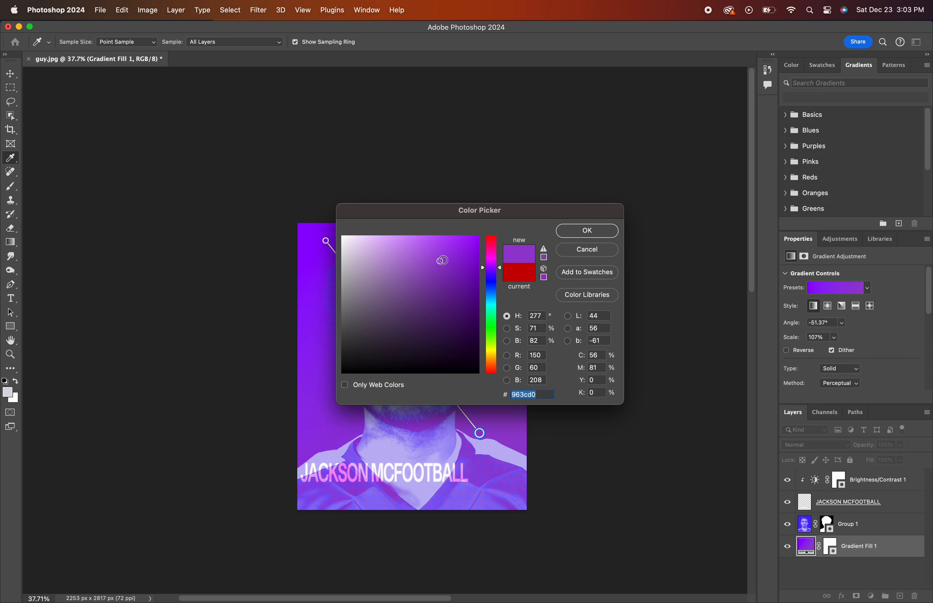
# Set the end colour of Gradient Fill 1 to #963cd0 and the blend mode of Group 1 to Luminosity
pyautogui.click(583, 231)
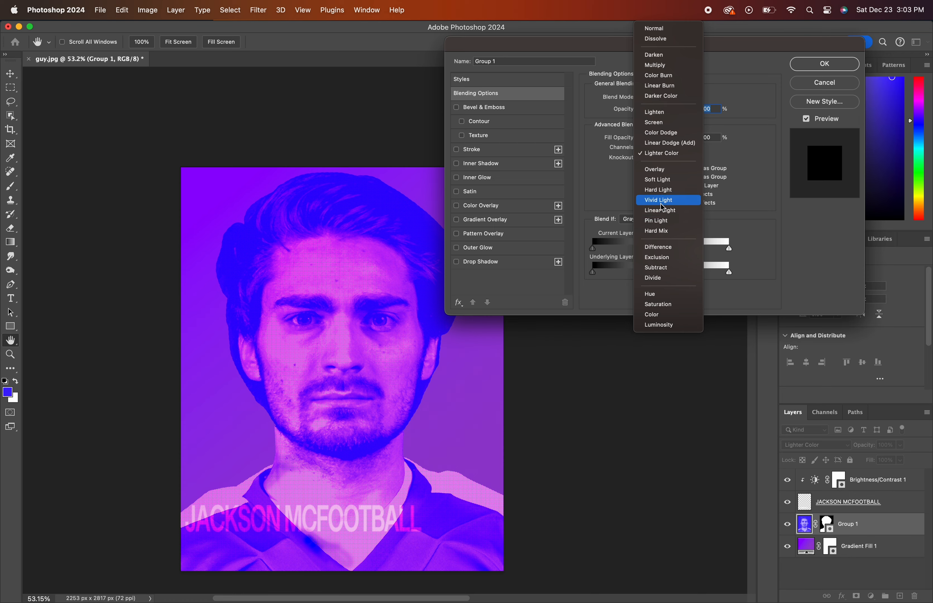
pyautogui.click(658, 325)
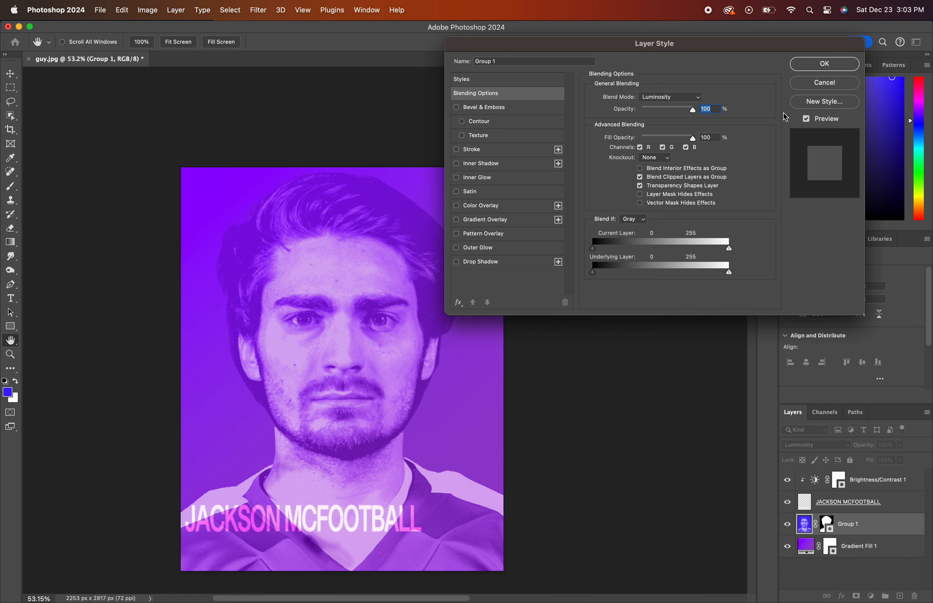
pyautogui.press('Return')
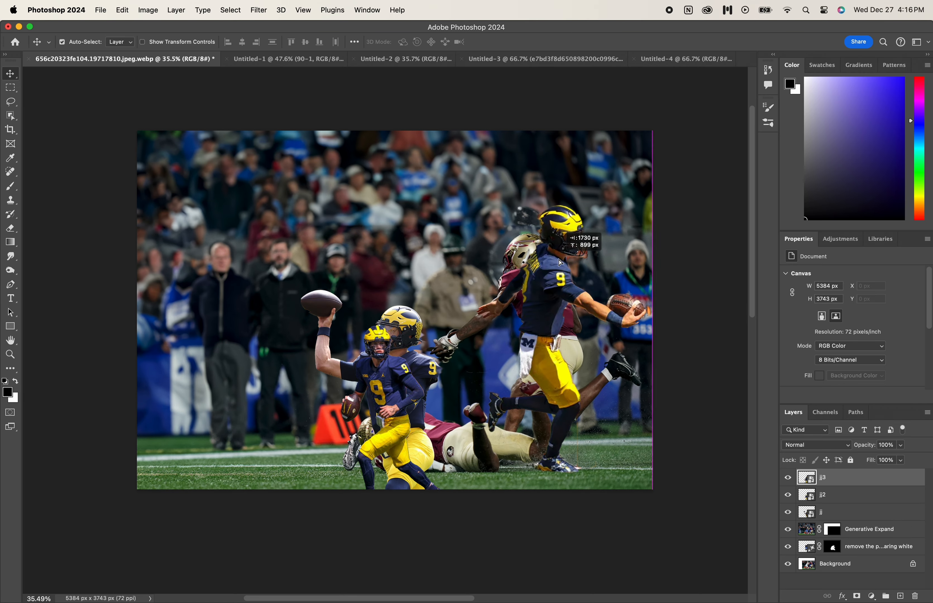
# Spread the three cut-out quarterback figures across the stadium photo, with the throwing pose on the left and the other two beside it
pyautogui.click(439, 341)
pyautogui.moveTo(439, 341); pyautogui.dragTo(260, 268)
pyautogui.moveTo(481, 291); pyautogui.dragTo(348, 316)
pyautogui.moveTo(587, 277); pyautogui.dragTo(477, 273)
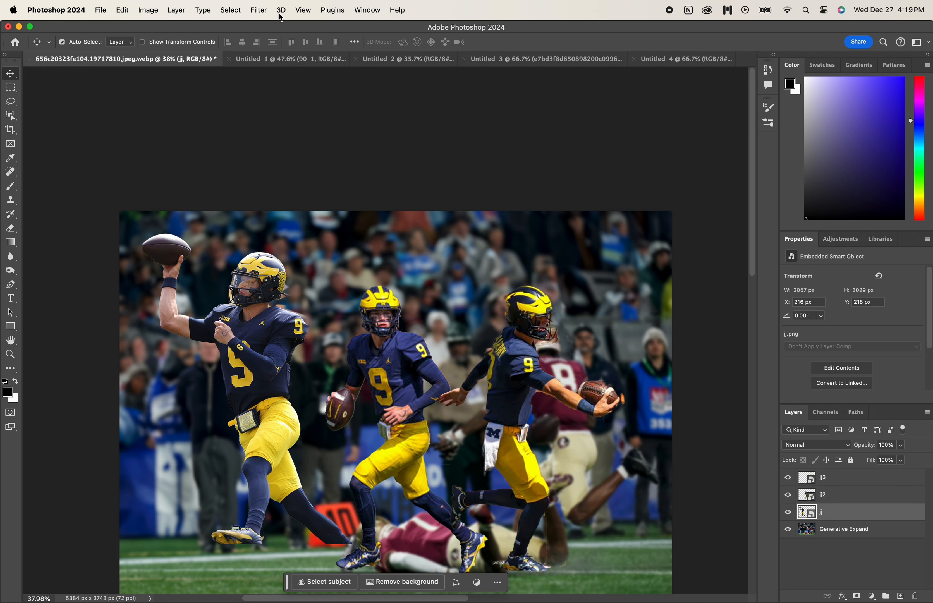
# Apply a Motion Blur smart filter to the throwing quarterback on the jj layer
pyautogui.click(267, 11)
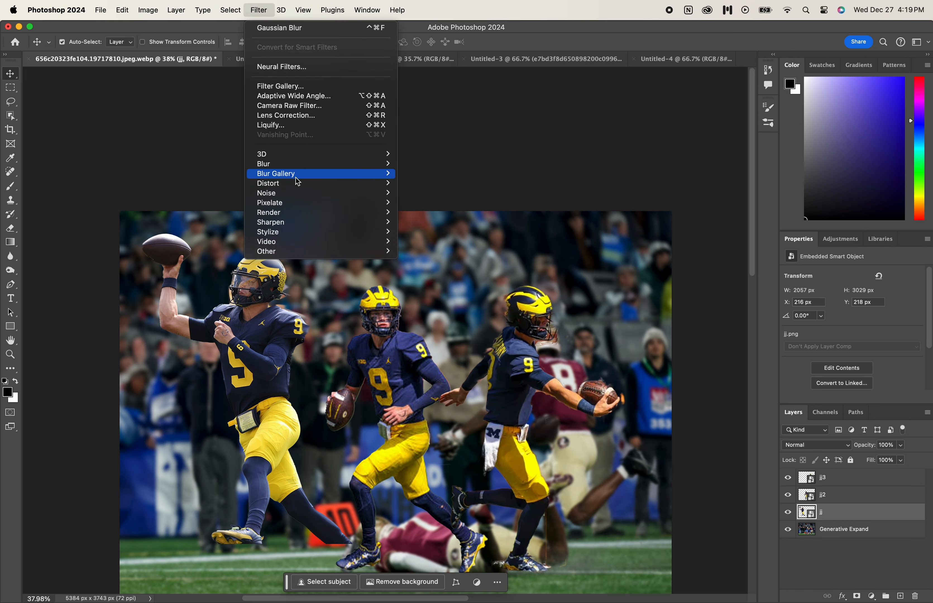
pyautogui.moveTo(296, 165)
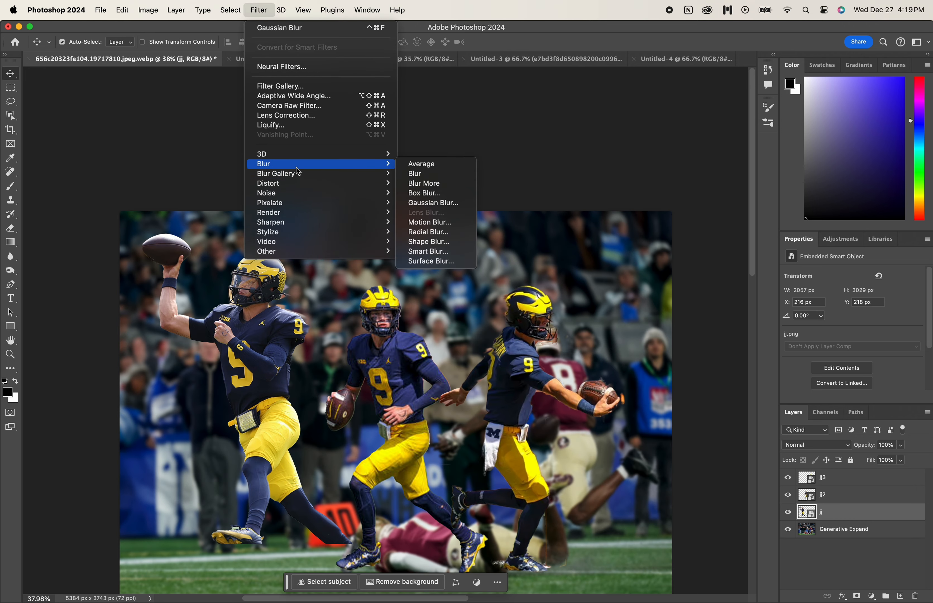
pyautogui.click(445, 223)
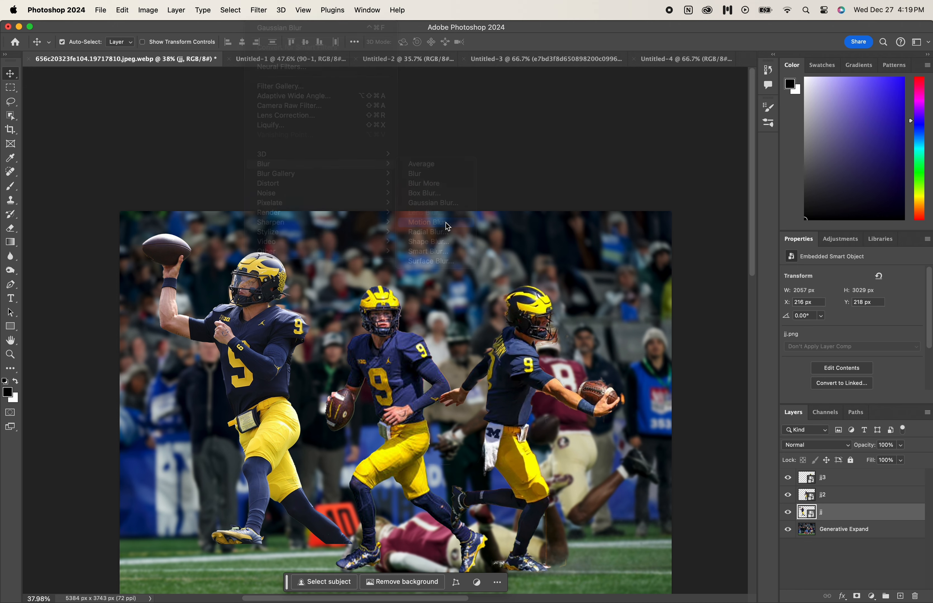
pyautogui.press('Return')
# Invert the Motion Blur filter mask on the jj layer and brush white along the player's sleeve number and back to streak them
pyautogui.click(822, 531)
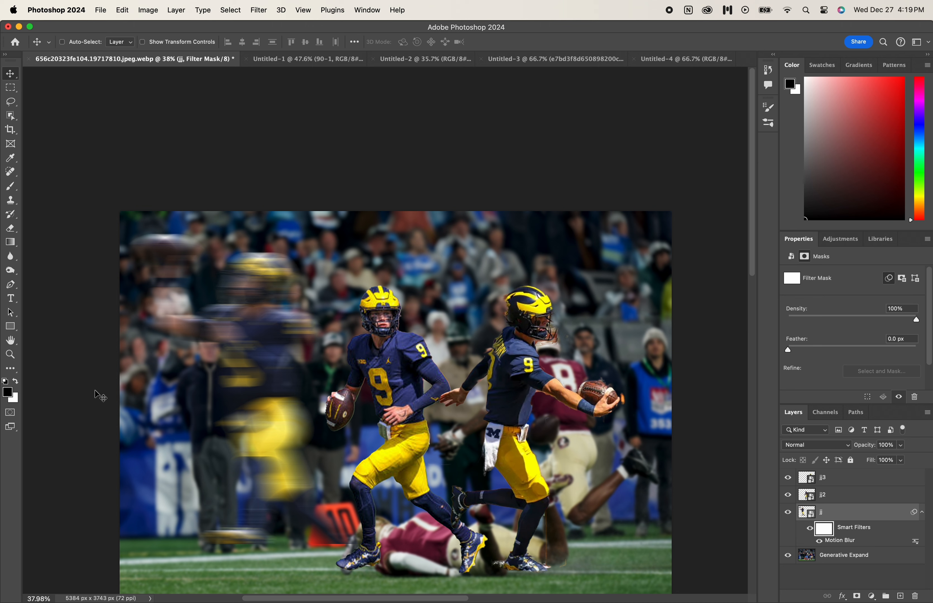
pyautogui.click(840, 513)
pyautogui.click(821, 530)
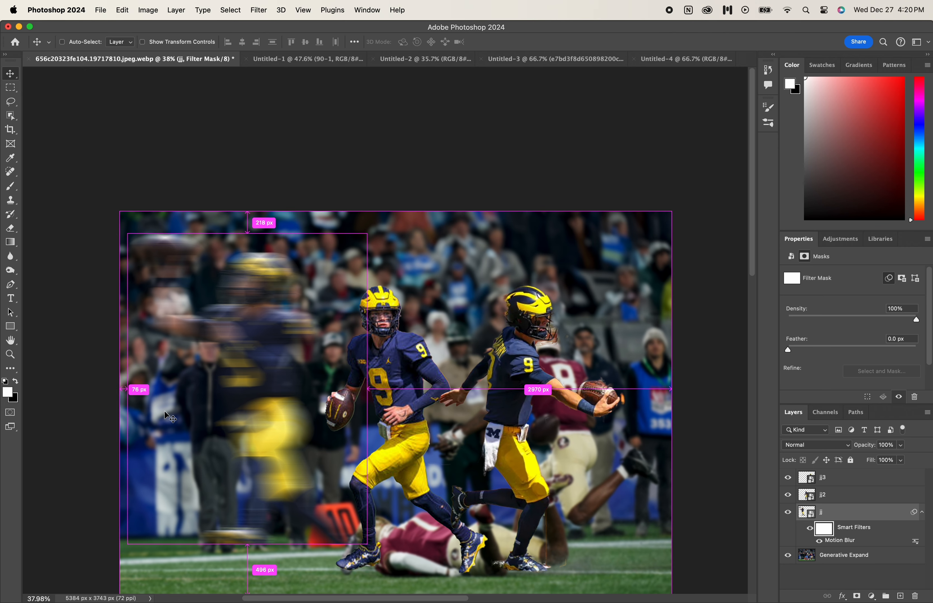
pyautogui.press('super+i')
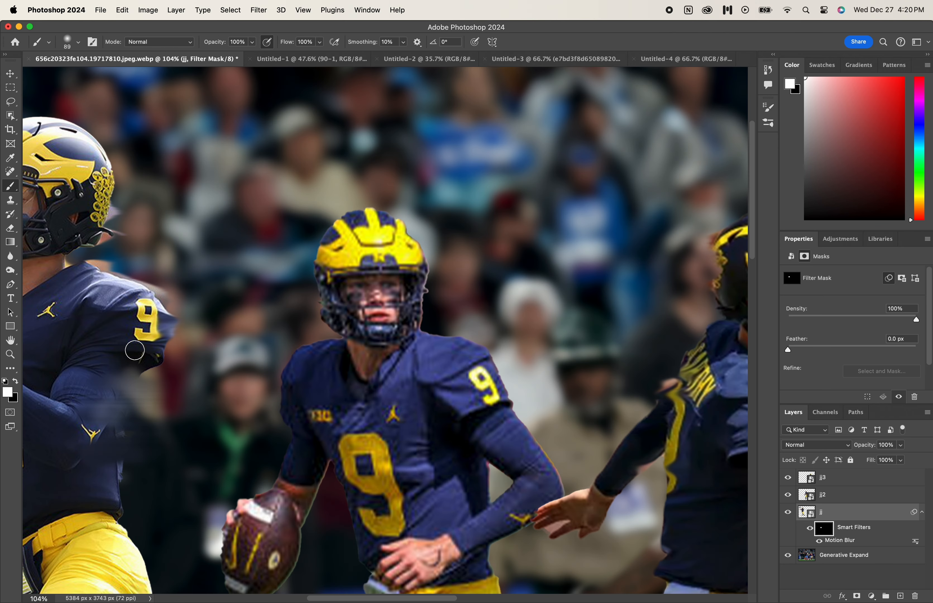
pyautogui.moveTo(135, 352)
pyautogui.mouseDown()
pyautogui.moveTo(175, 348)
pyautogui.moveTo(201, 326)
pyautogui.moveTo(246, 314)
pyautogui.mouseUp()
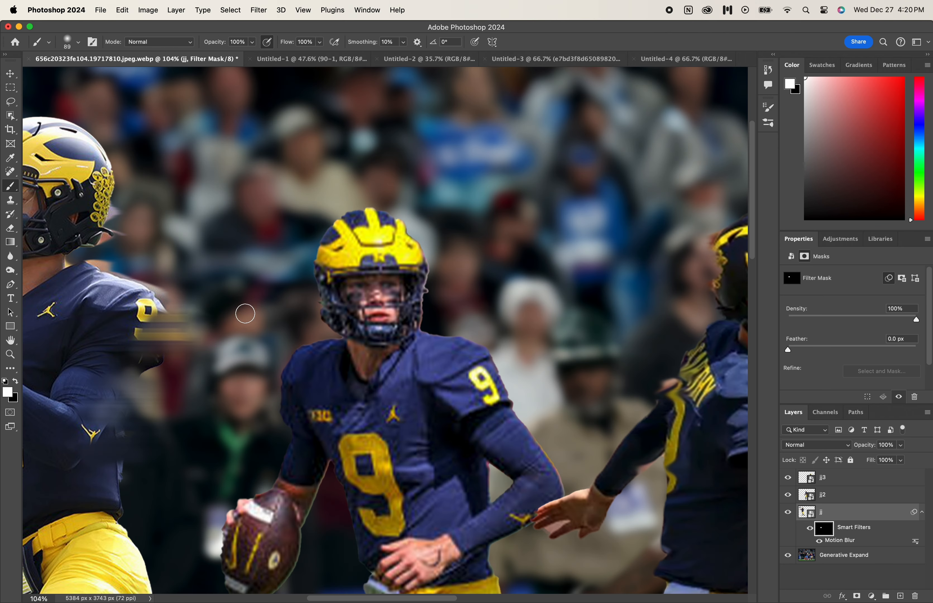
pyautogui.moveTo(182, 294)
pyautogui.mouseDown()
pyautogui.moveTo(208, 289)
pyautogui.moveTo(166, 261)
pyautogui.mouseUp()
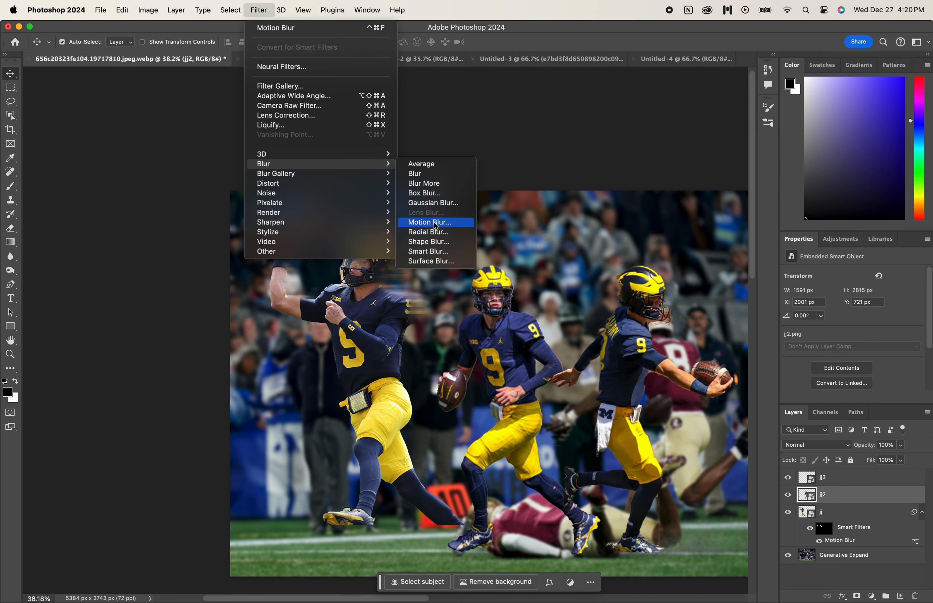
# Apply Motion Blur to the jj2 layer and brush over the middle player's ball, arm and legs to paint blur in
pyautogui.click(427, 219)
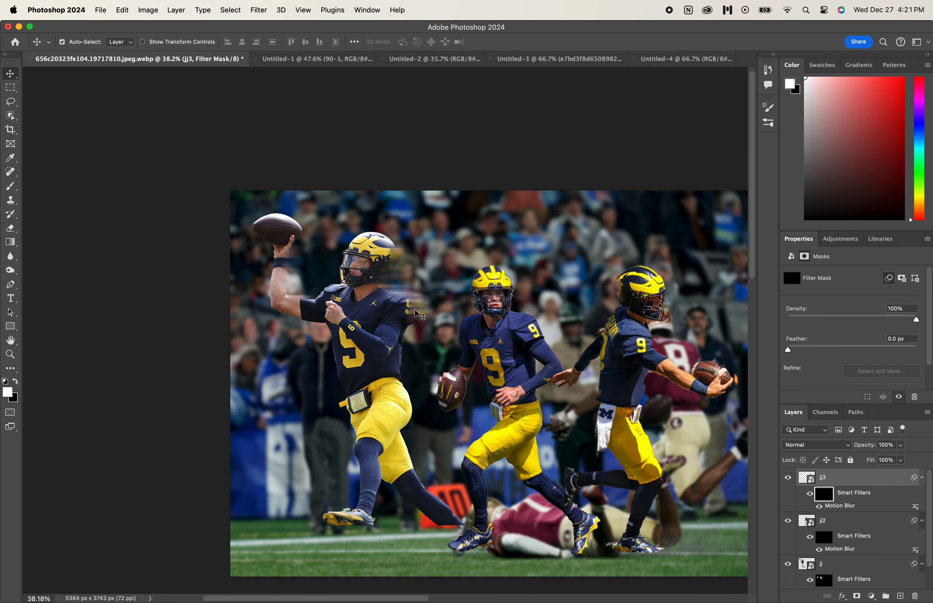
pyautogui.scroll(5, 599, 256)
pyautogui.press('b')
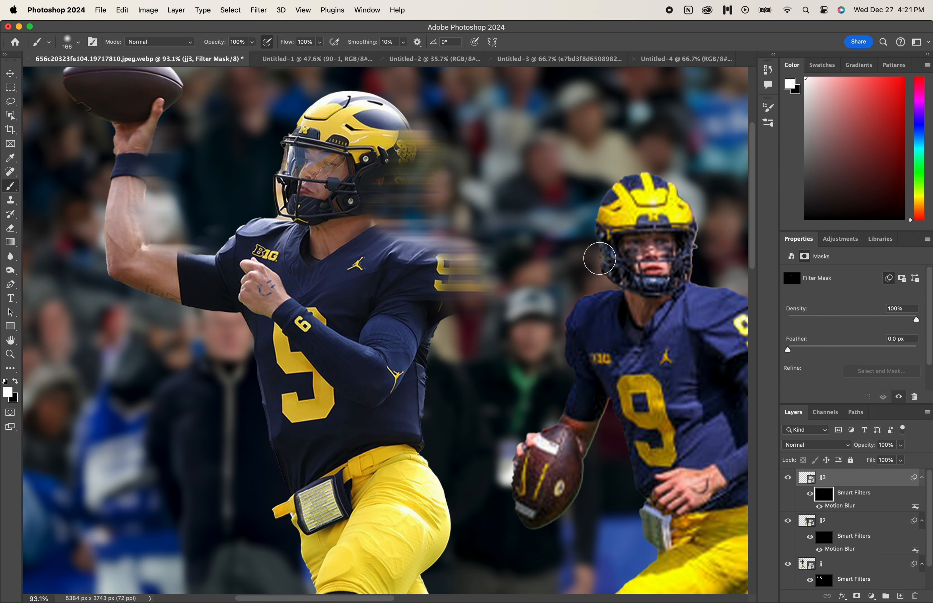
pyautogui.moveTo(564, 421); pyautogui.dragTo(514, 503)
pyautogui.moveTo(622, 417); pyautogui.dragTo(661, 529)
pyautogui.scroll(-7, 661, 529)
pyautogui.moveTo(558, 258)
pyautogui.mouseDown()
pyautogui.moveTo(505, 498)
pyautogui.moveTo(470, 568)
pyautogui.mouseUp()
pyautogui.scroll(-5, 404, 320)
pyautogui.scroll(-2, 878, 535)
# Paint white on the Motion Blur filter masks of jj2 and jj3 to streak the edges of the middle and right players
pyautogui.click(849, 542)
pyautogui.scroll(4, 385, 328)
pyautogui.click(538, 382)
pyautogui.press('super+z')
pyautogui.click(823, 511)
pyautogui.moveTo(535, 393); pyautogui.dragTo(639, 496)
pyautogui.scroll(5, 529, 275)
pyautogui.moveTo(529, 219)
pyautogui.mouseDown()
pyautogui.moveTo(595, 316)
pyautogui.moveTo(592, 403)
pyautogui.mouseUp()
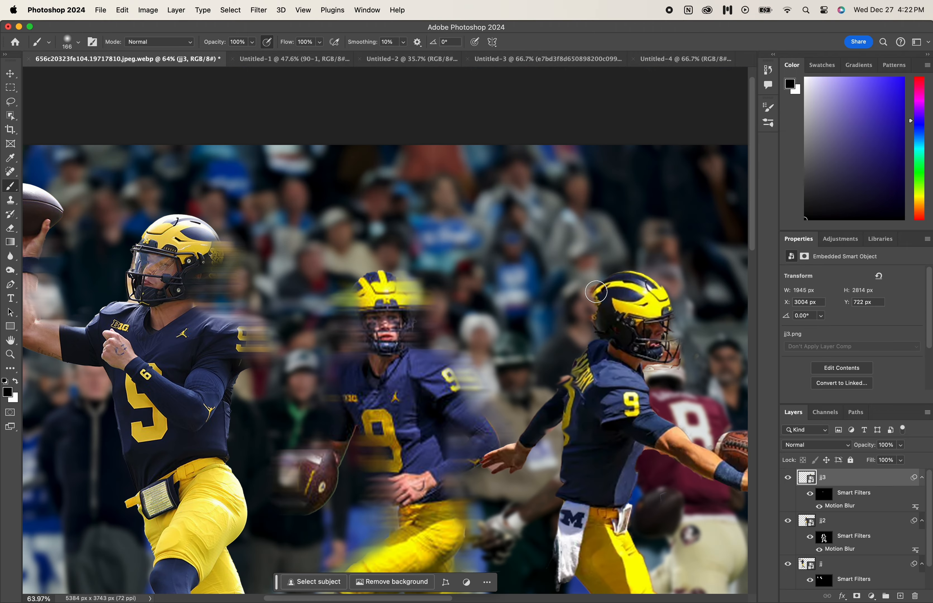
pyautogui.moveTo(603, 298)
pyautogui.mouseDown()
pyautogui.moveTo(475, 466)
pyautogui.moveTo(592, 466)
pyautogui.mouseUp()
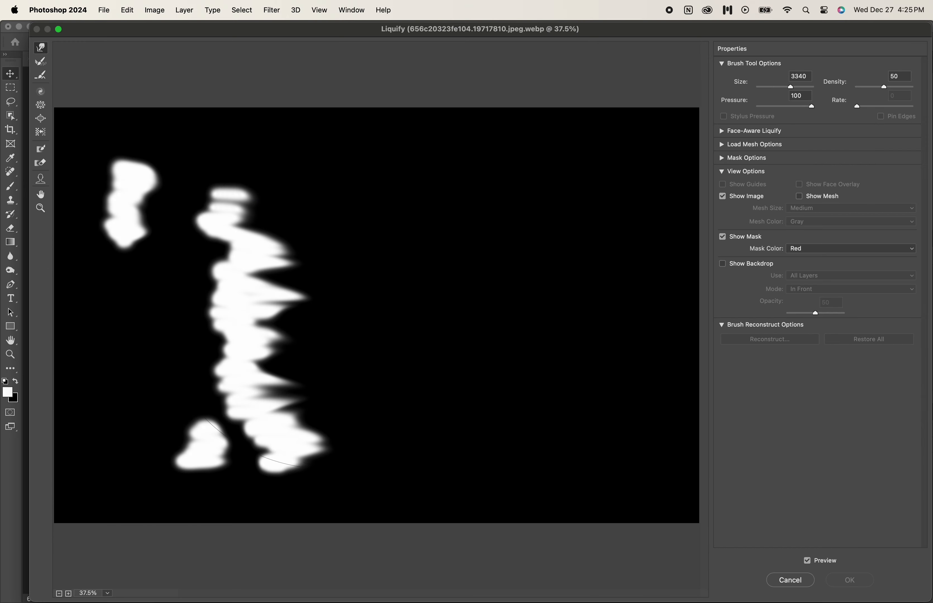
# Liquify the jj layer's filter mask with a size 3340 brush, pushing its white streaks to the right
pyautogui.moveTo(314, 284); pyautogui.dragTo(505, 353)
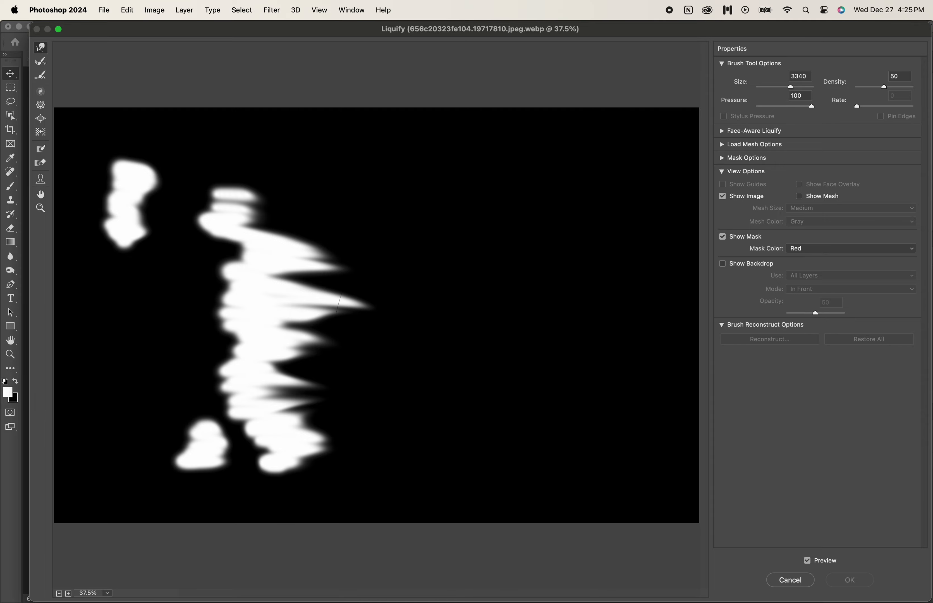
pyautogui.press('Return')
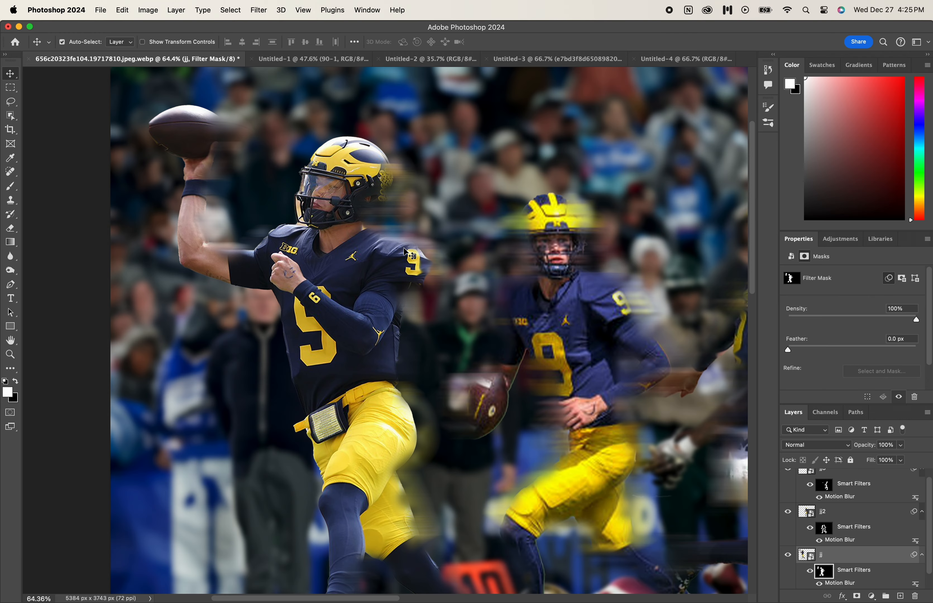
pyautogui.scroll(-1, 912, 501)
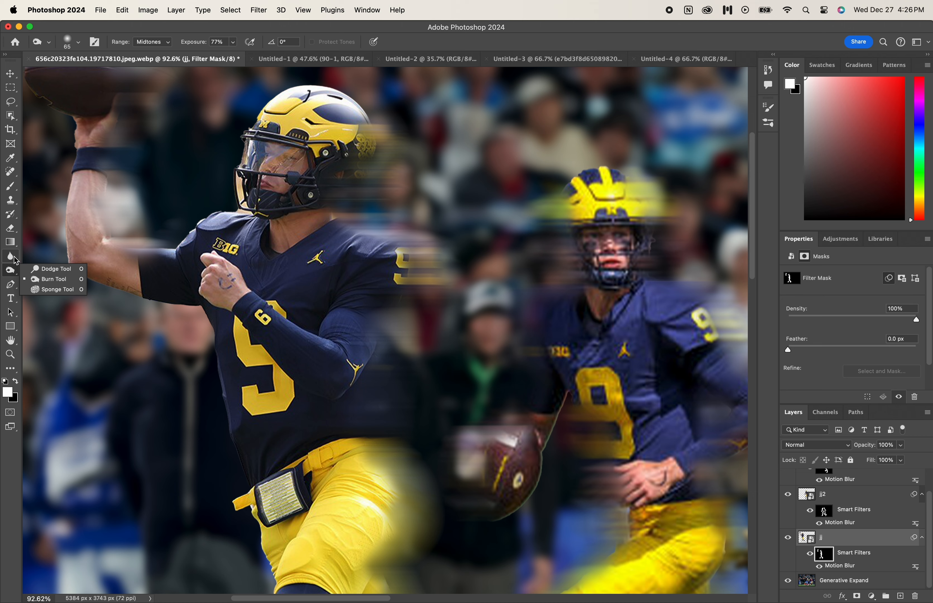
# Smudge the left player's sleeve number and rear foot on the jj layer with a 236 px brush at 50% strength
pyautogui.click(15, 261)
pyautogui.click(49, 277)
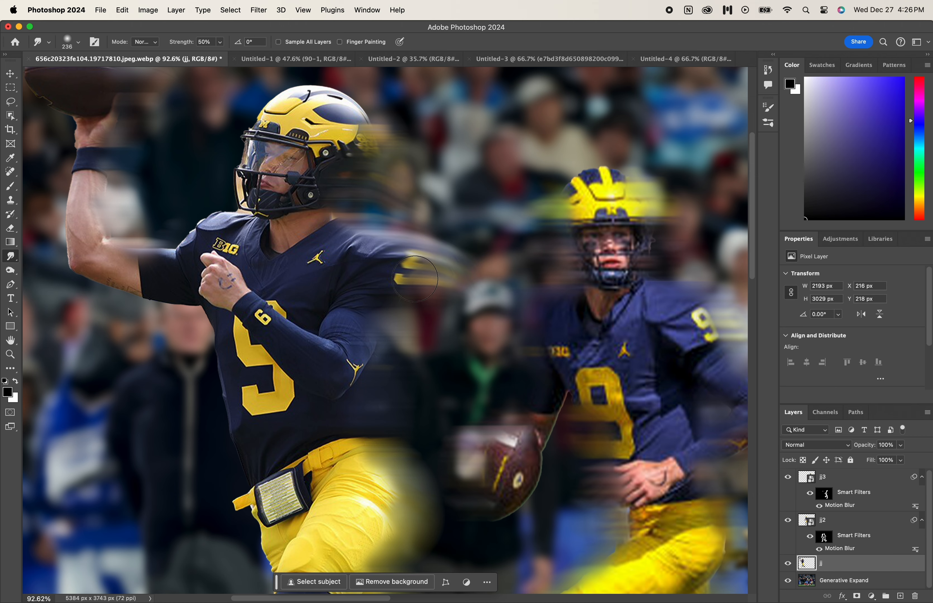
pyautogui.moveTo(415, 268)
pyautogui.mouseDown()
pyautogui.moveTo(468, 324)
pyautogui.moveTo(383, 326)
pyautogui.mouseUp()
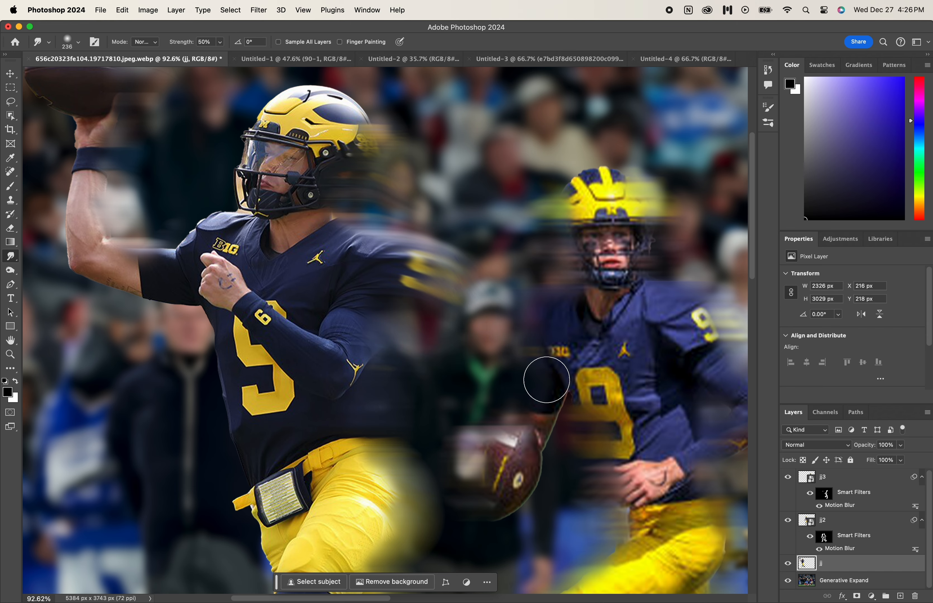
pyautogui.scroll(-10, 560, 518)
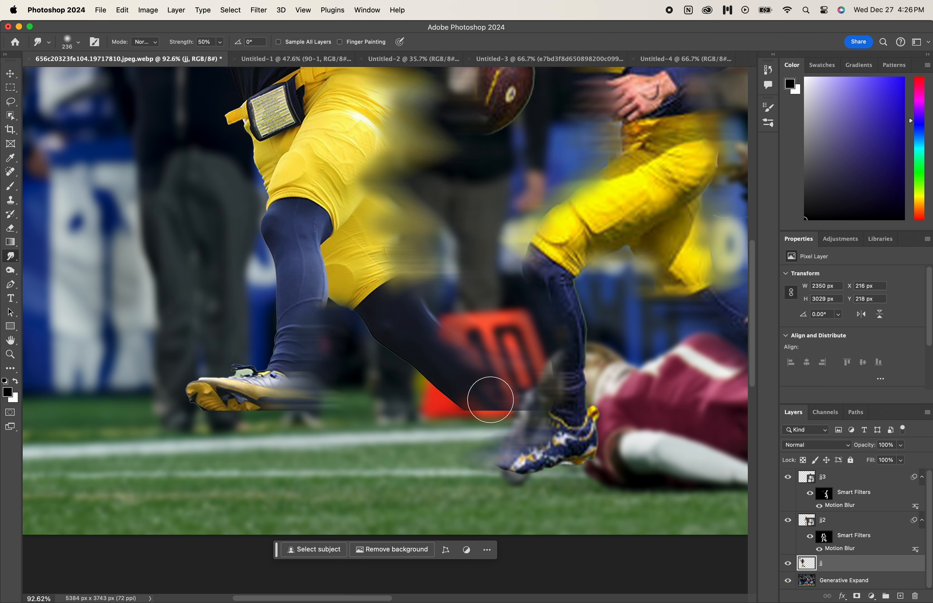
pyautogui.moveTo(488, 395); pyautogui.dragTo(579, 422)
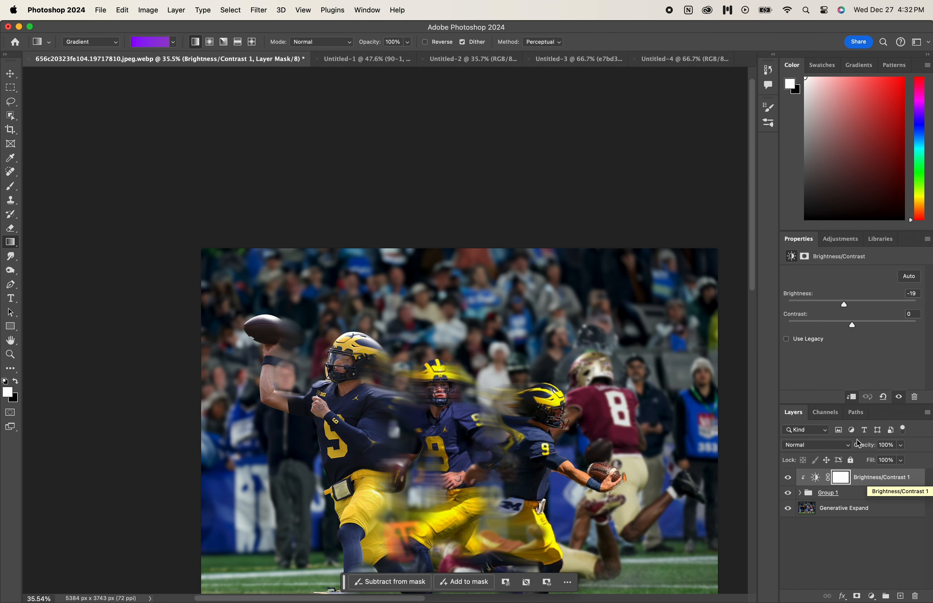
# Set the brightness to 40 on the Brightness/Contrast 1 adjustment clipped to Group 1
pyautogui.moveTo(846, 306); pyautogui.dragTo(870, 304)
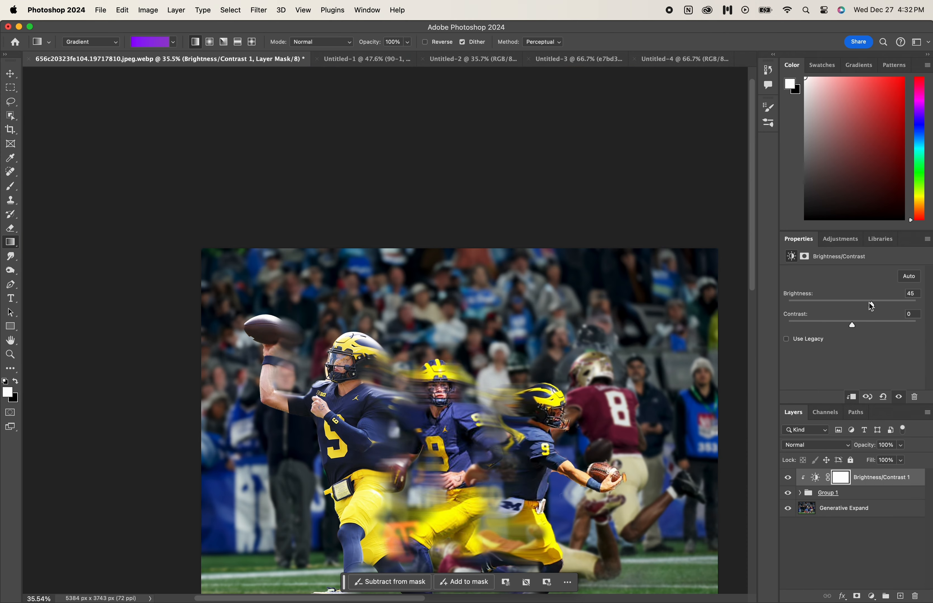
pyautogui.scroll(-5, 483, 472)
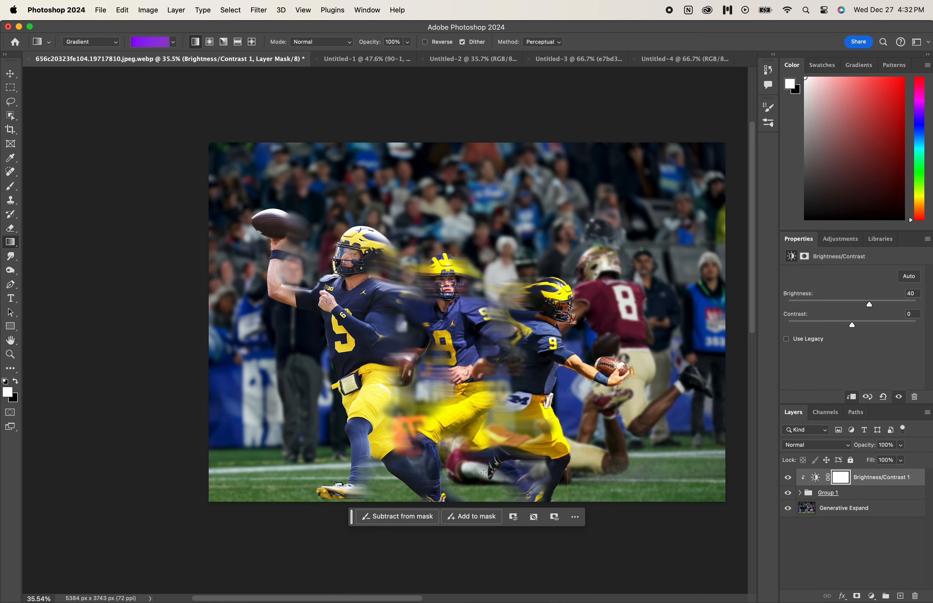
pyautogui.scroll(2, 483, 472)
pyautogui.click(861, 522)
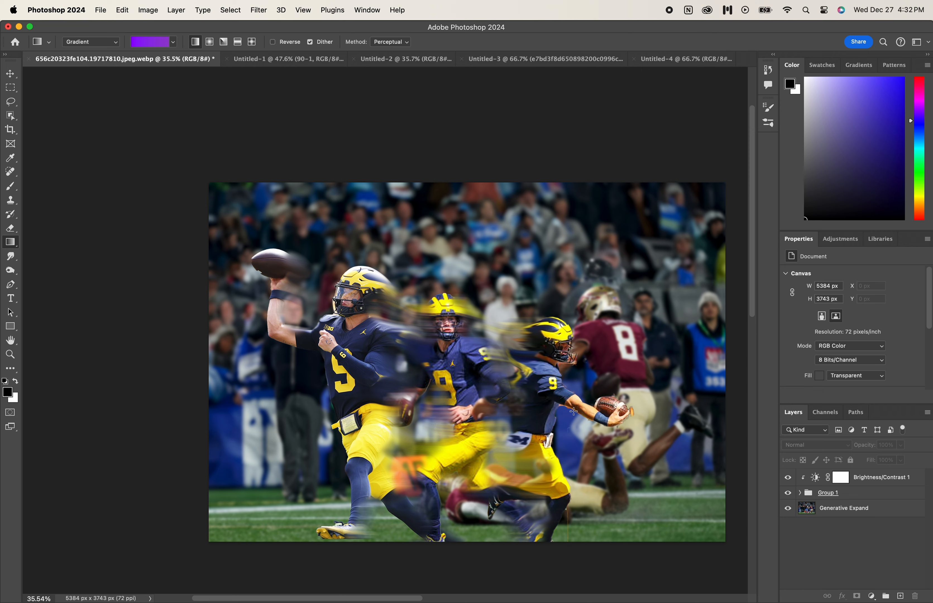
# Remove the white background from the number 22 player photo in alabama.png
pyautogui.click(11, 74)
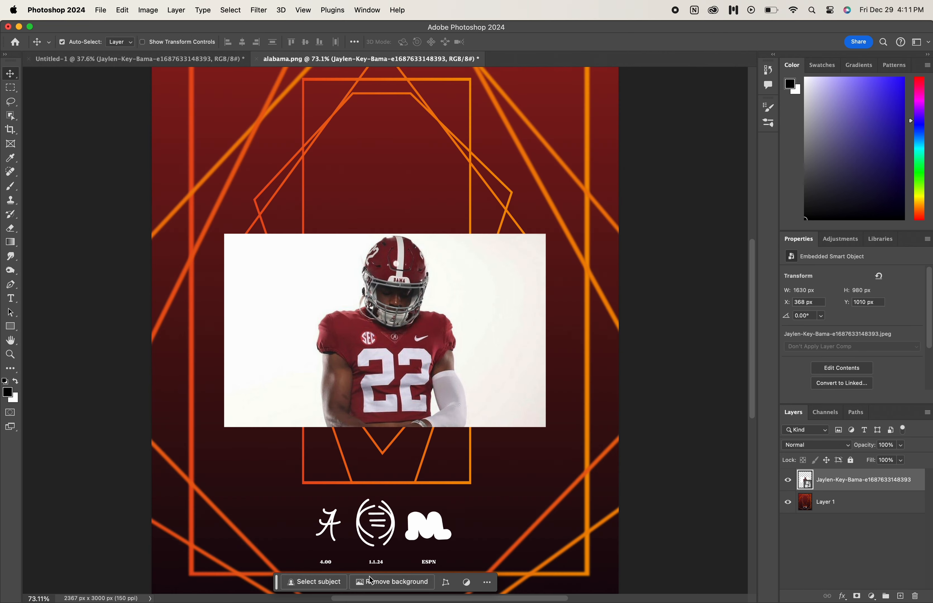
pyautogui.click(369, 576)
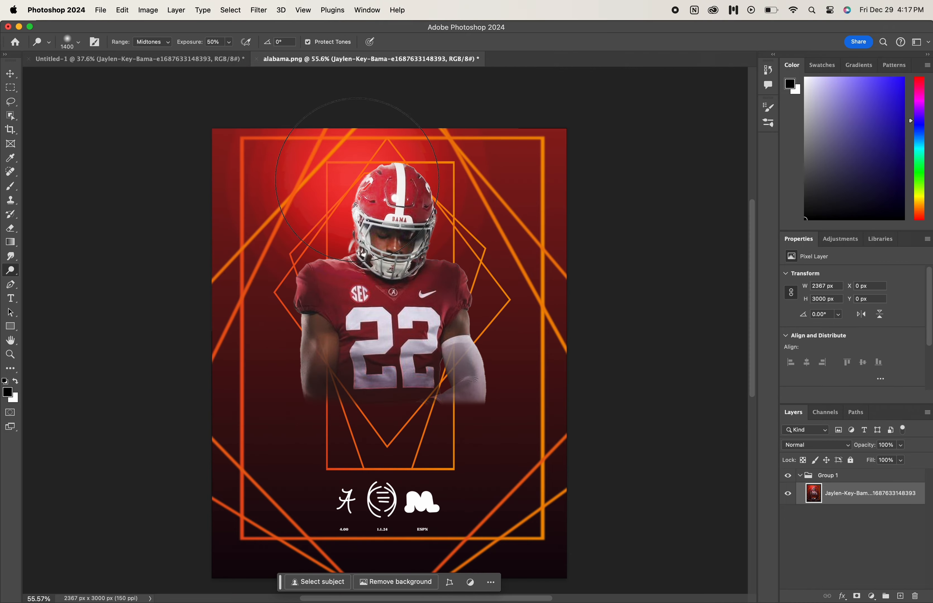
# Lighten the background at the poster's upper left with the Dodge tool, using a 1400 px brush at 50% exposure on midtones
pyautogui.scroll(3, 295, 391)
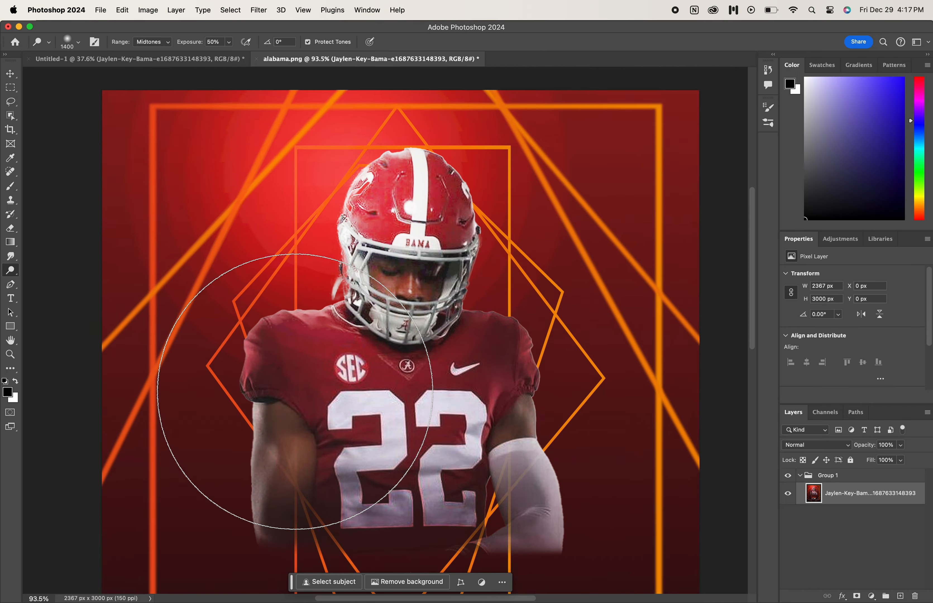
pyautogui.scroll(-2, 295, 391)
pyautogui.click(56, 10)
pyautogui.click(295, 138)
pyautogui.scroll(2, 309, 178)
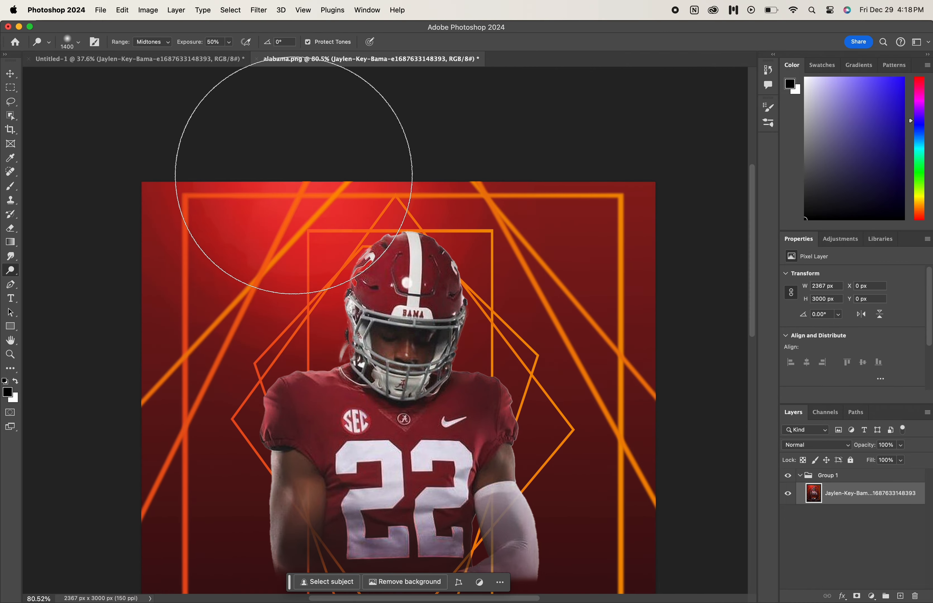
# Darken the poster's lower half and the player's lower torso and arms with the Burn tool and a resized brush
pyautogui.scroll(-3, 293, 175)
pyautogui.scroll(-2, 293, 175)
pyautogui.rightClick(11, 269)
pyautogui.click(61, 281)
pyautogui.click(78, 43)
pyautogui.moveTo(118, 76); pyautogui.dragTo(133, 76)
pyautogui.moveTo(280, 420)
pyautogui.mouseDown()
pyautogui.moveTo(335, 375)
pyautogui.moveTo(277, 453)
pyautogui.moveTo(355, 384)
pyautogui.moveTo(316, 438)
pyautogui.mouseUp()
pyautogui.scroll(-2, 329, 452)
pyautogui.press('v')
pyautogui.click(158, 221)
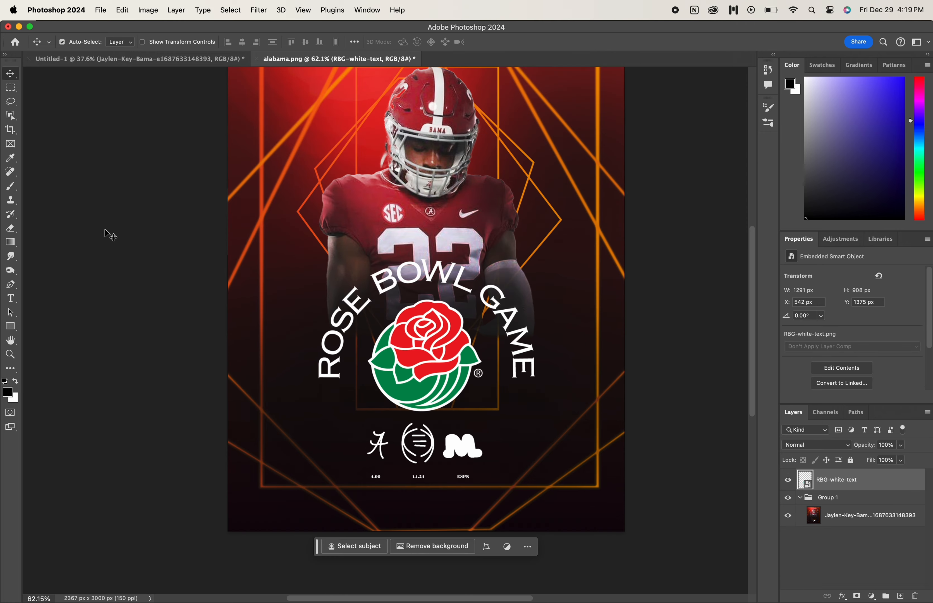
# Burn the orange frame lines along the poster's lower part with a 1400 px brush at 77% exposure on midtones
pyautogui.scroll(3, 105, 230)
pyautogui.hscroll(2, 105, 230)
pyautogui.scroll(-2, 105, 230)
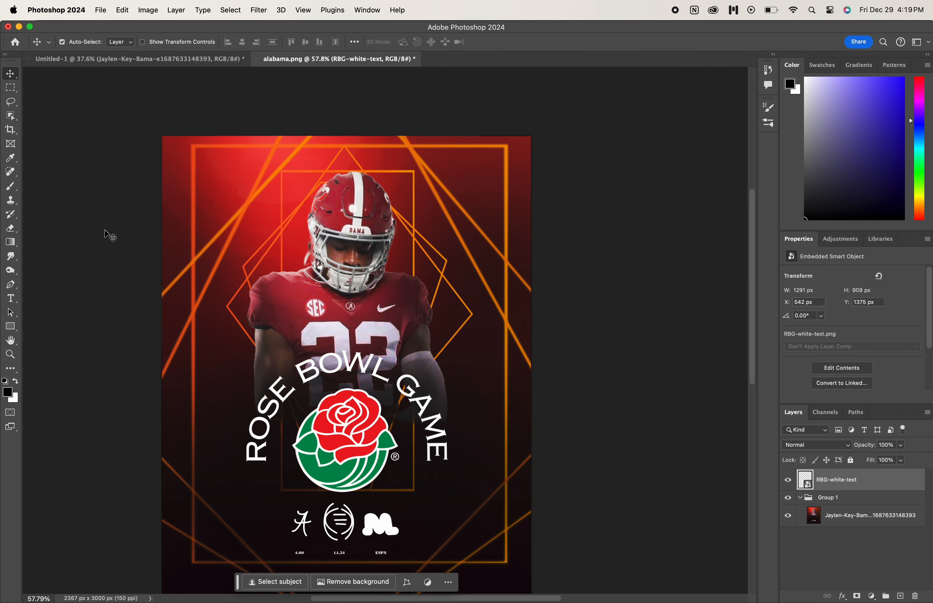
pyautogui.scroll(-2, 109, 235)
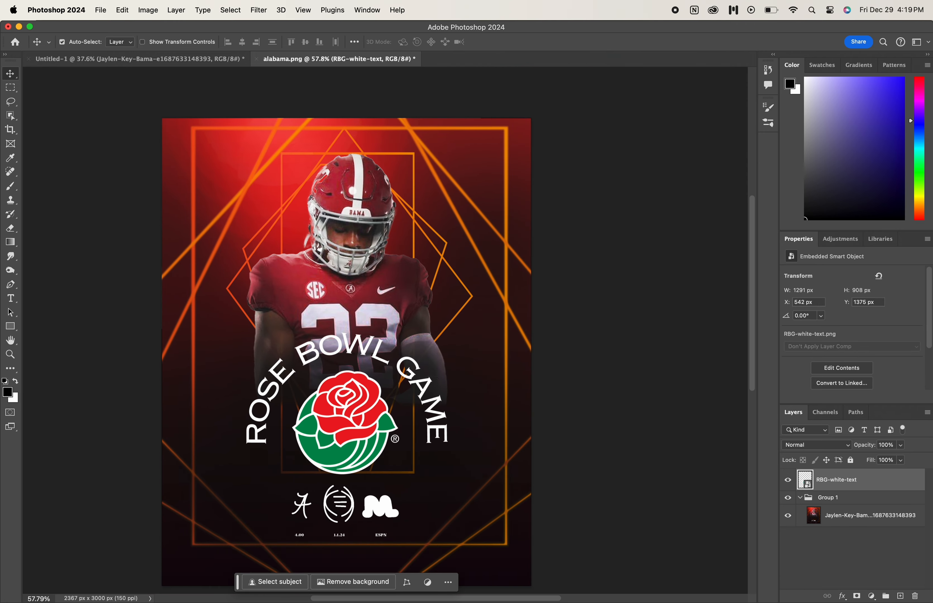
pyautogui.click(0, 276)
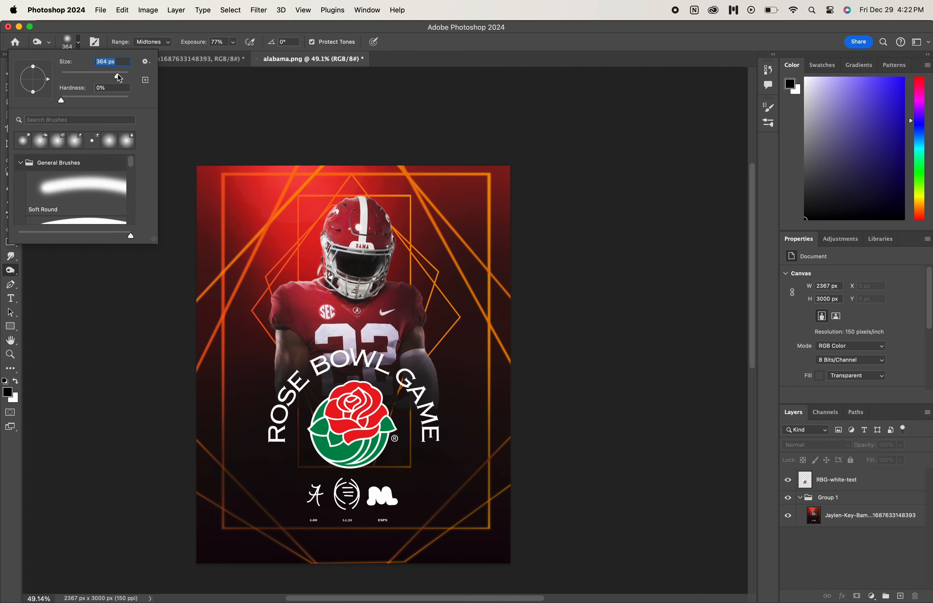
pyautogui.press('Return')
pyautogui.click(79, 42)
pyautogui.moveTo(117, 76); pyautogui.dragTo(126, 80)
pyautogui.press('Return')
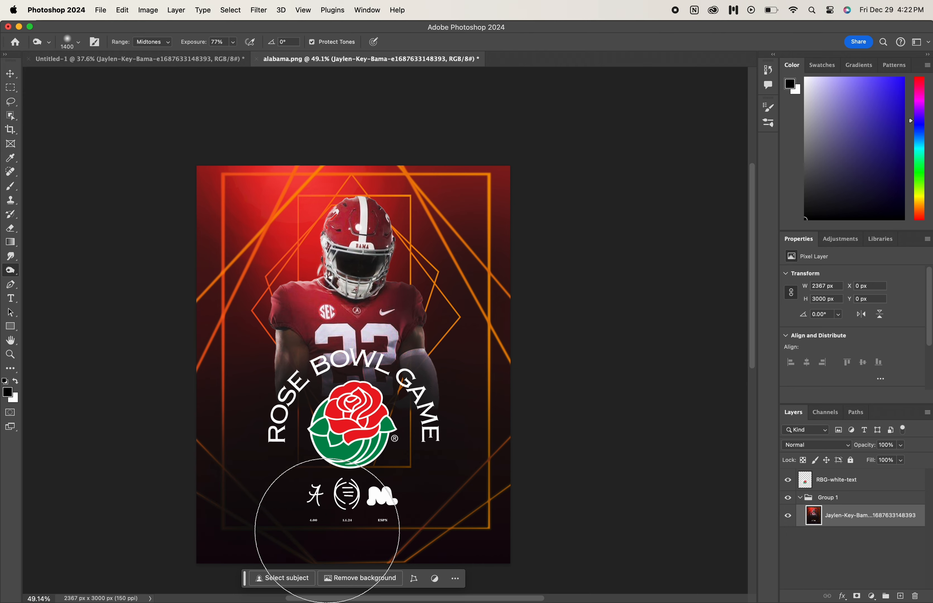
pyautogui.moveTo(435, 526); pyautogui.dragTo(499, 521)
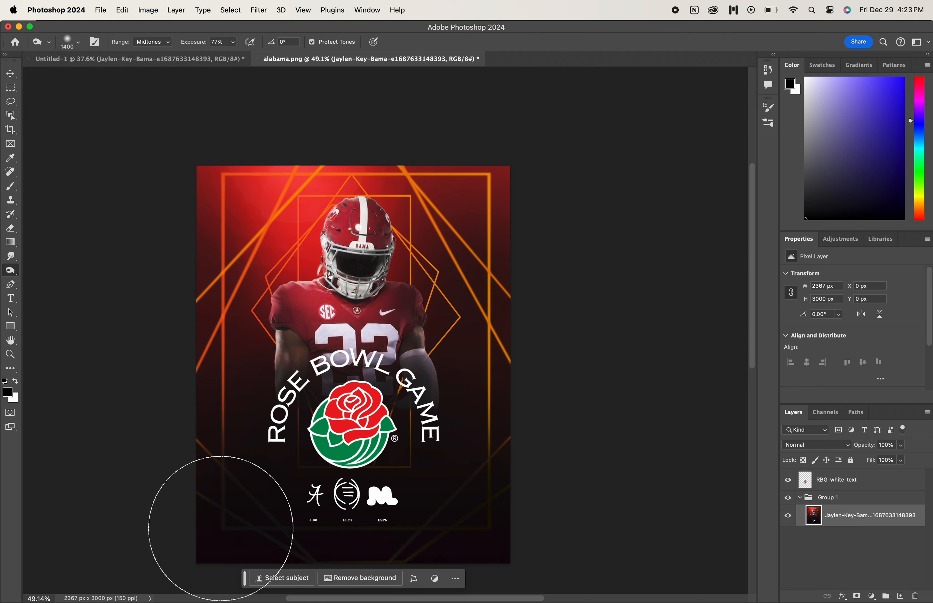
# Apply the Grain texture filter to the number 22 player layer with intensity 18, contrast about 50 and Regular grain
pyautogui.press('v')
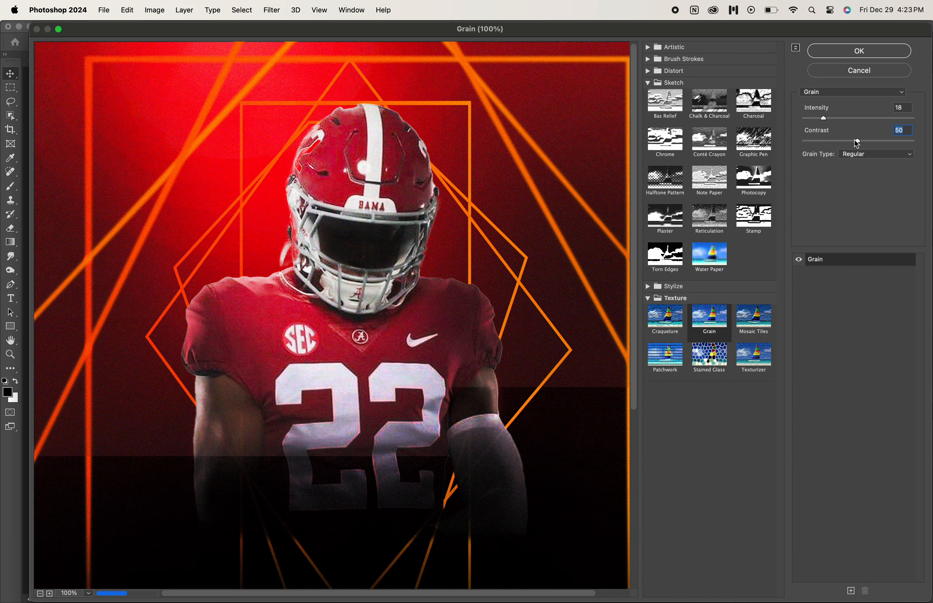
pyautogui.moveTo(854, 140); pyautogui.dragTo(852, 140)
pyautogui.click(870, 49)
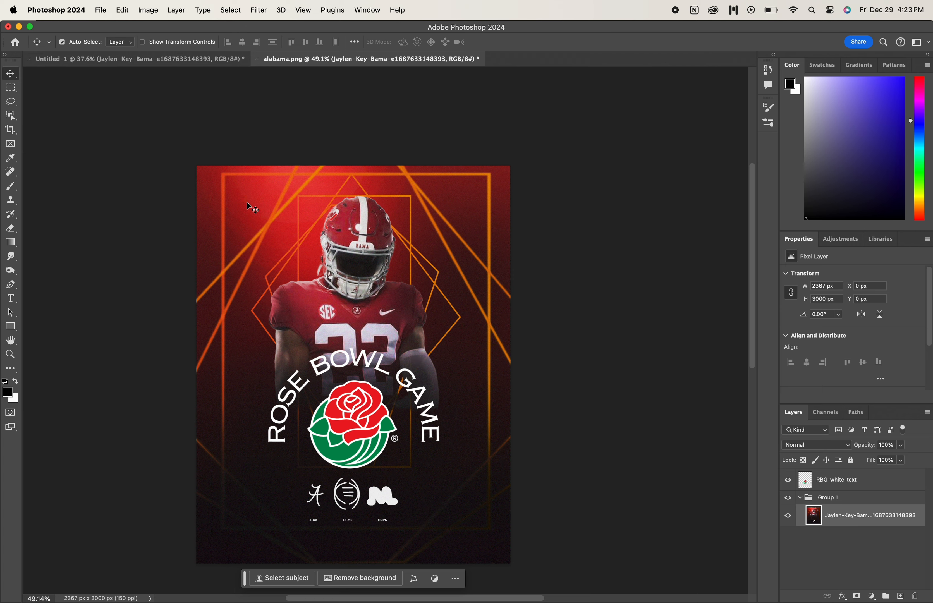
pyautogui.scroll(3, 246, 201)
pyautogui.scroll(-2, 246, 201)
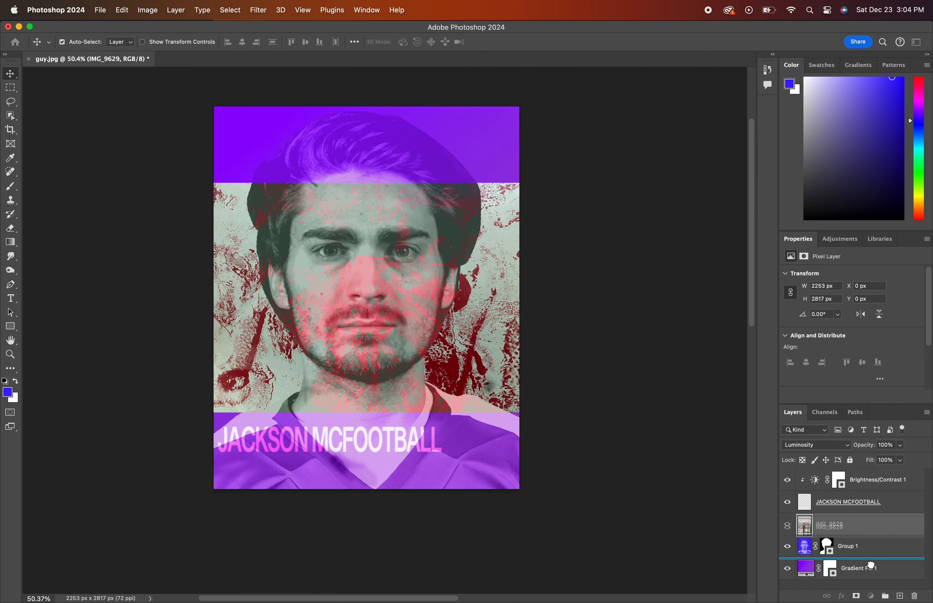
# Move the IMG_9629 texture layer beneath Group 1 in guy.jpg and paint its mask white to the right of the man's face
pyautogui.moveTo(829, 546); pyautogui.dragTo(871, 568)
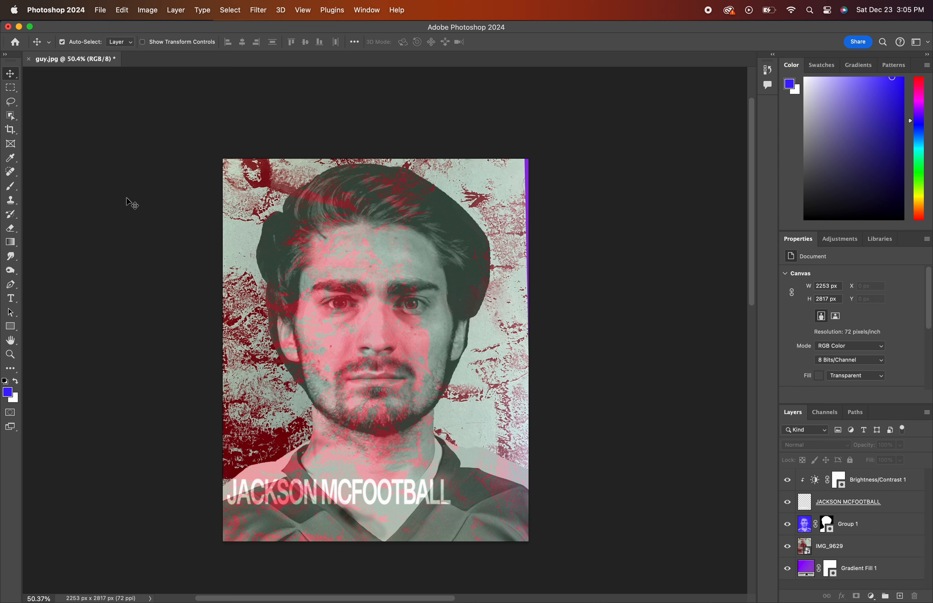
pyautogui.moveTo(486, 193); pyautogui.dragTo(493, 197)
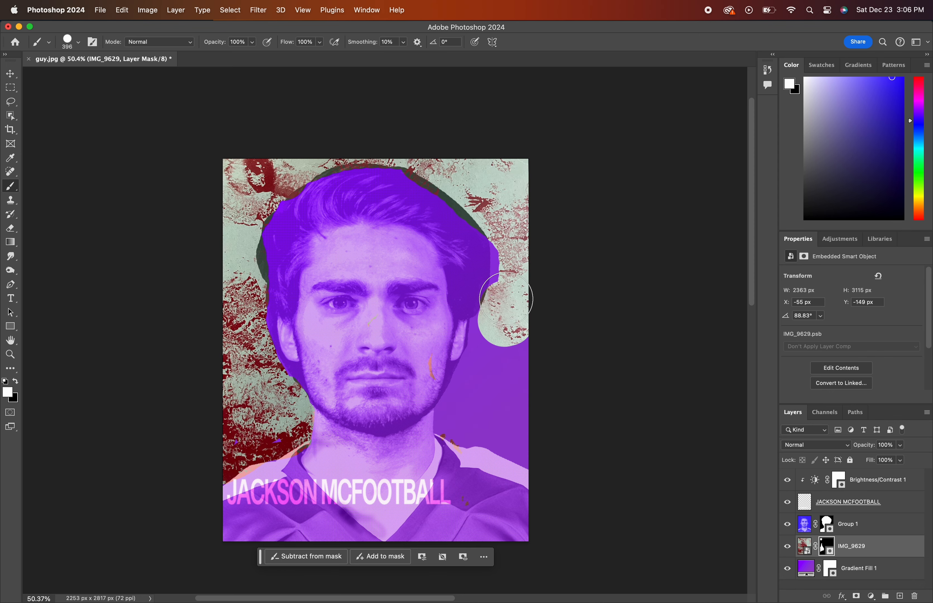
pyautogui.moveTo(514, 298)
pyautogui.mouseDown()
pyautogui.moveTo(505, 258)
pyautogui.moveTo(461, 413)
pyautogui.moveTo(490, 424)
pyautogui.moveTo(529, 343)
pyautogui.moveTo(511, 337)
pyautogui.moveTo(506, 395)
pyautogui.moveTo(526, 445)
pyautogui.moveTo(466, 425)
pyautogui.mouseUp()
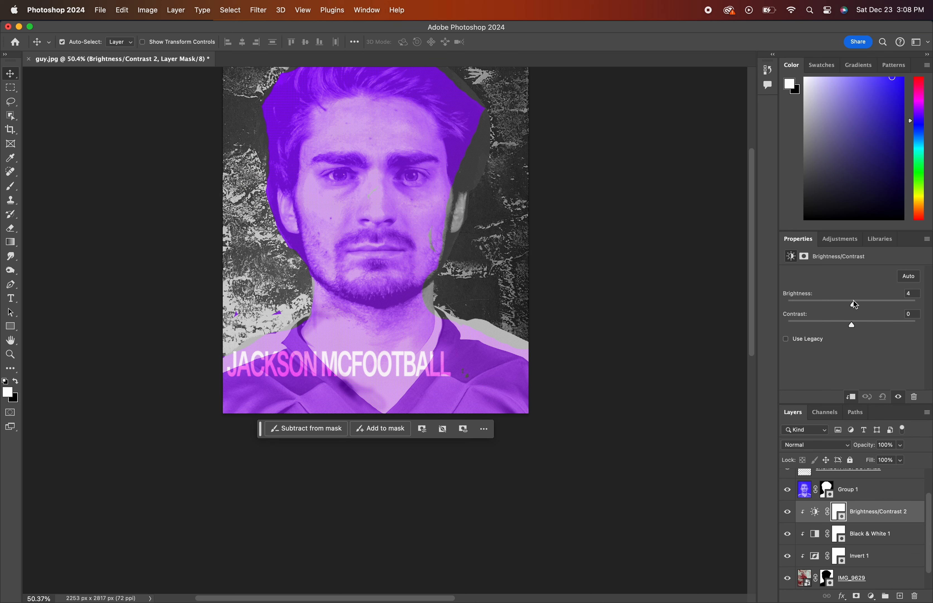
# Set the IMG_9629 layer's blend mode to Lighten in its blending options
pyautogui.click(901, 539)
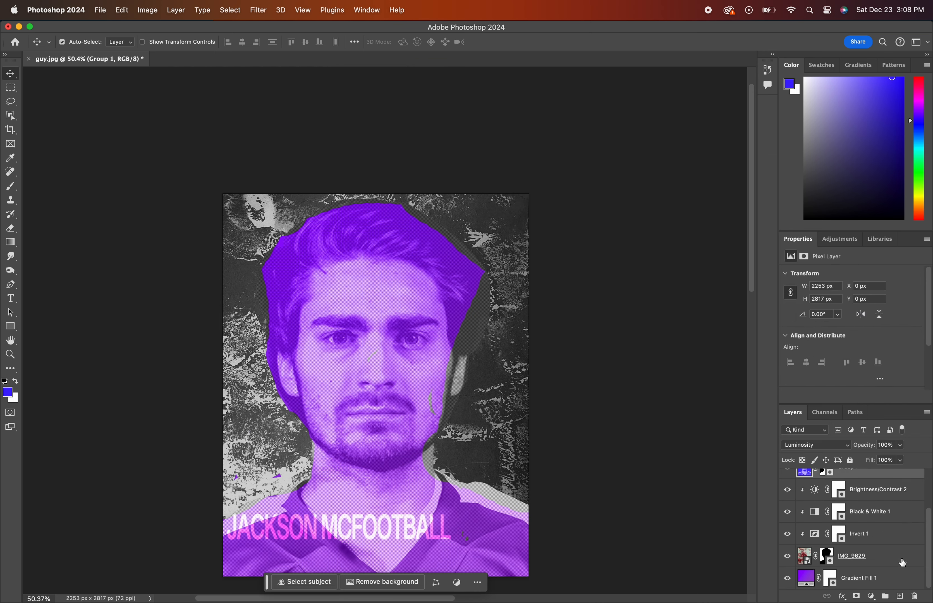
pyautogui.doubleClick(901, 560)
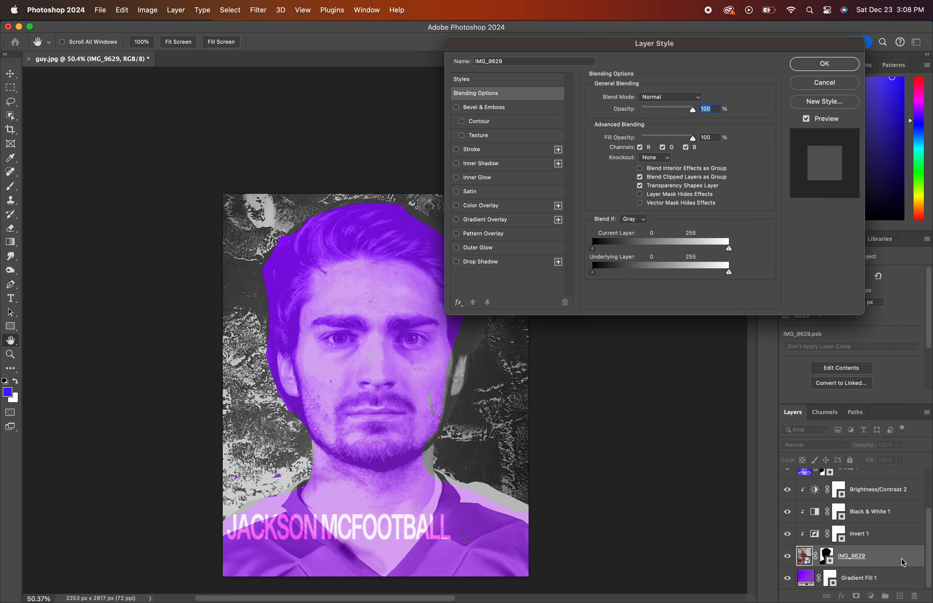
pyautogui.click(677, 98)
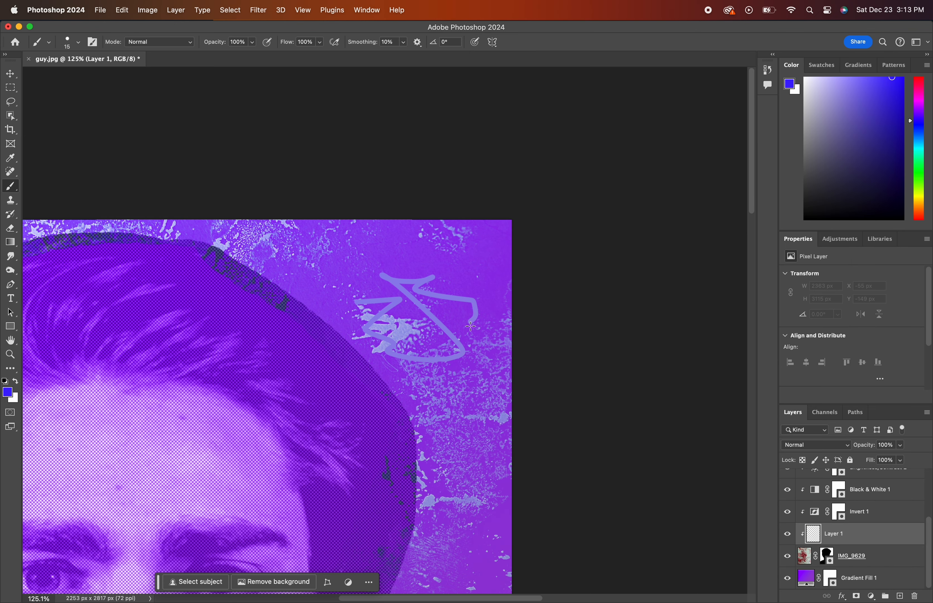
# Scribble graffiti on Layer 1 in both upper background corners and handwrite the player's surname and #4 beside the neck with a 15 px brush
pyautogui.moveTo(476, 326)
pyautogui.mouseDown()
pyautogui.moveTo(477, 372)
pyautogui.moveTo(458, 403)
pyautogui.moveTo(459, 434)
pyautogui.moveTo(458, 390)
pyautogui.mouseUp()
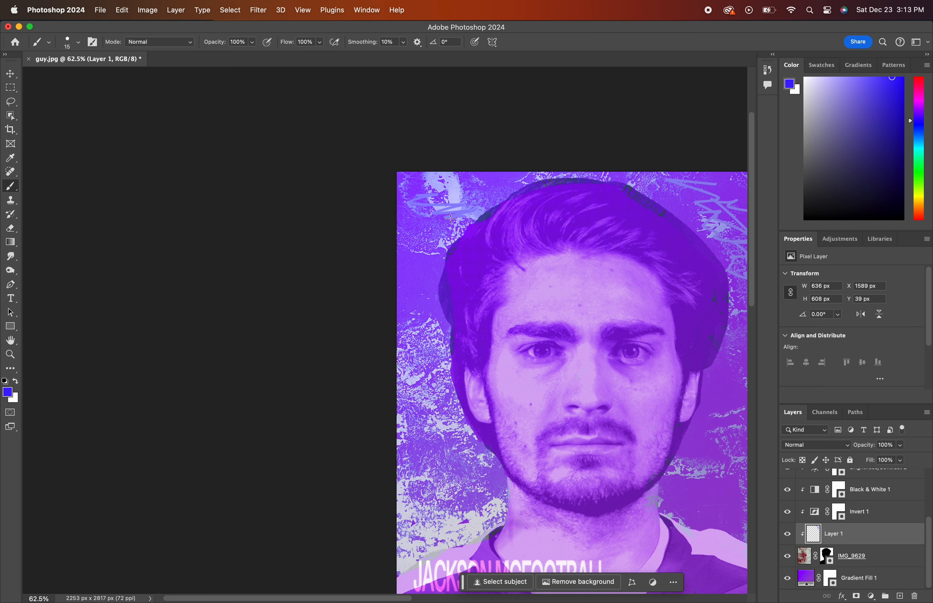
pyautogui.moveTo(446, 219)
pyautogui.mouseDown()
pyautogui.moveTo(403, 245)
pyautogui.moveTo(440, 263)
pyautogui.mouseUp()
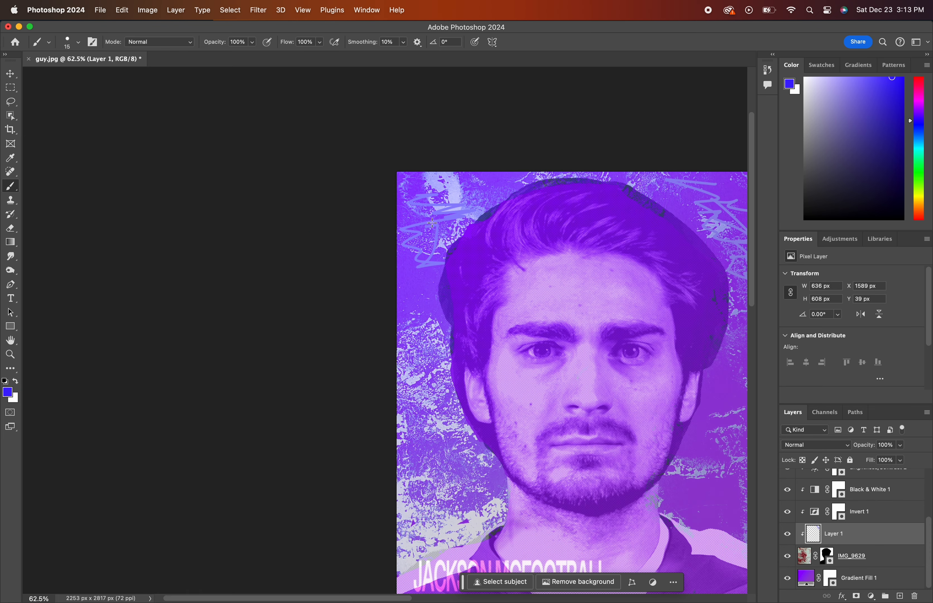
pyautogui.moveTo(589, 376)
pyautogui.mouseDown()
pyautogui.moveTo(580, 383)
pyautogui.moveTo(592, 355)
pyautogui.moveTo(609, 417)
pyautogui.mouseUp()
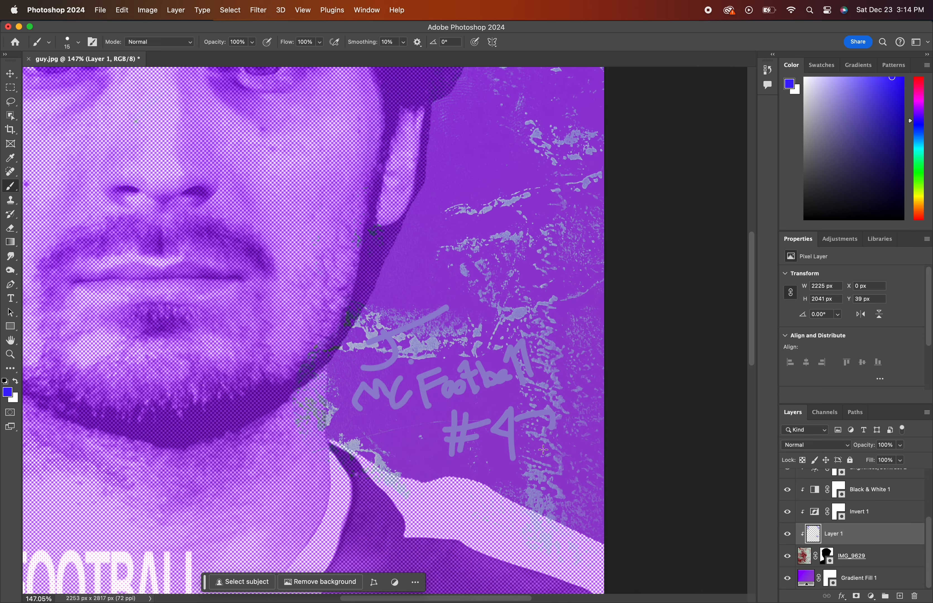
pyautogui.moveTo(553, 429); pyautogui.dragTo(566, 451)
pyautogui.press('super+0')
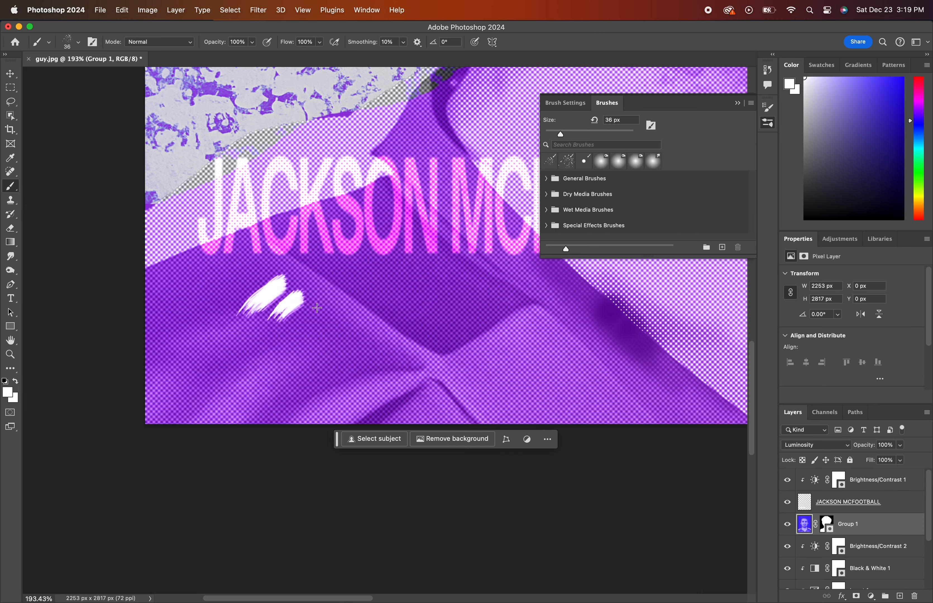
# Handwrite "Jazz" in quotation marks in white beneath the player's name with the 36 px textured brush, redoing the first bad stroke
pyautogui.moveTo(267, 309)
pyautogui.mouseDown()
pyautogui.moveTo(400, 309)
pyautogui.moveTo(285, 359)
pyautogui.mouseUp()
pyautogui.press('super+z')
pyautogui.moveTo(378, 315); pyautogui.dragTo(413, 305)
pyautogui.hscroll(4, 392, 334)
pyautogui.moveTo(337, 348)
pyautogui.mouseDown()
pyautogui.moveTo(298, 382)
pyautogui.moveTo(371, 380)
pyautogui.mouseUp()
pyautogui.moveTo(356, 345); pyautogui.dragTo(441, 377)
pyautogui.moveTo(431, 341)
pyautogui.mouseDown()
pyautogui.moveTo(489, 341)
pyautogui.moveTo(511, 372)
pyautogui.mouseUp()
pyautogui.hscroll(4, 505, 364)
pyautogui.moveTo(462, 352); pyautogui.dragTo(400, 335)
pyautogui.moveTo(477, 334)
pyautogui.mouseDown()
pyautogui.moveTo(454, 326)
pyautogui.moveTo(480, 339)
pyautogui.mouseUp()
pyautogui.press('v')
pyautogui.moveTo(229, 153); pyautogui.dragTo(420, 160)
pyautogui.press('super+minus')
pyautogui.press('super+minus')
pyautogui.press('super+minus')
pyautogui.scroll(5, 404, 181)
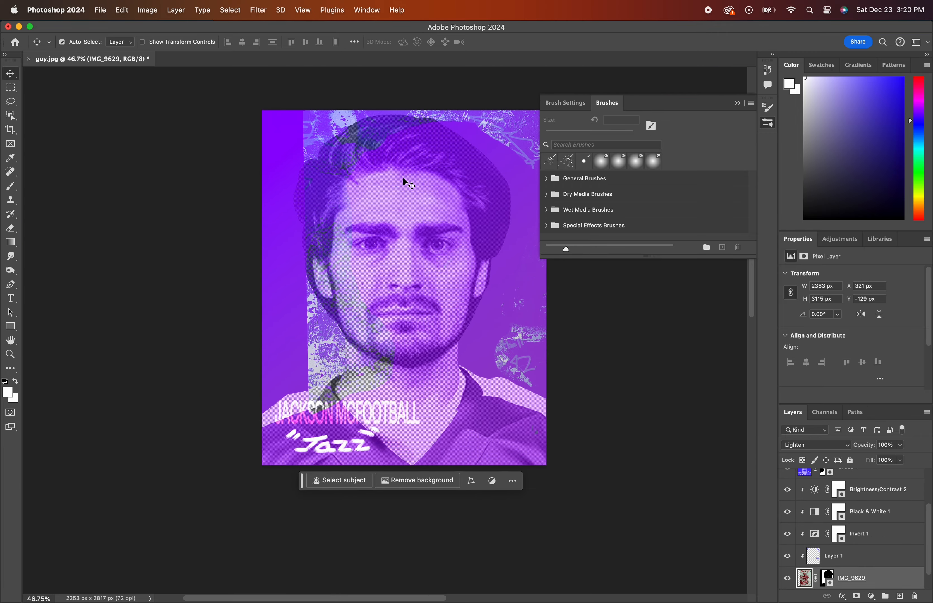
pyautogui.press('super+z')
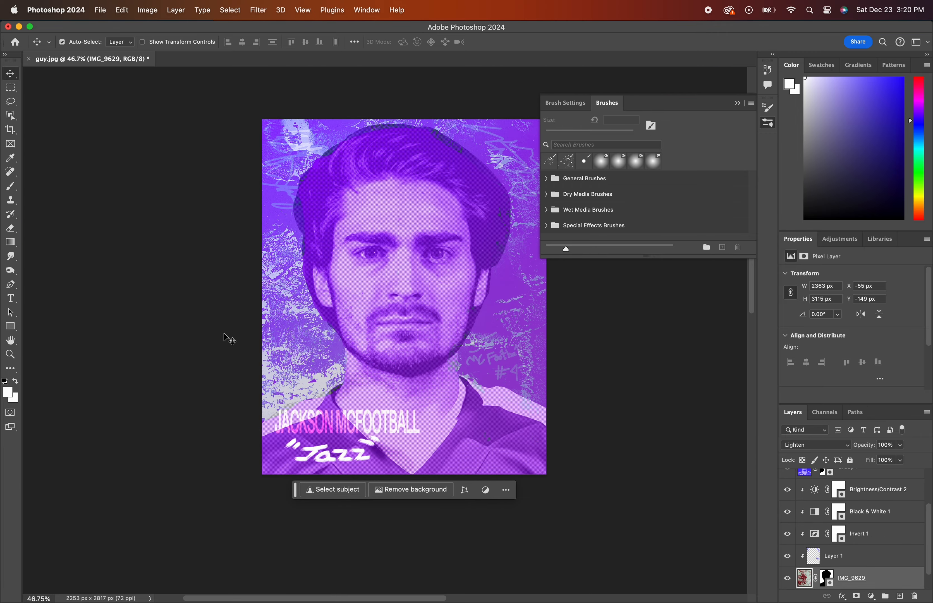
pyautogui.click(231, 337)
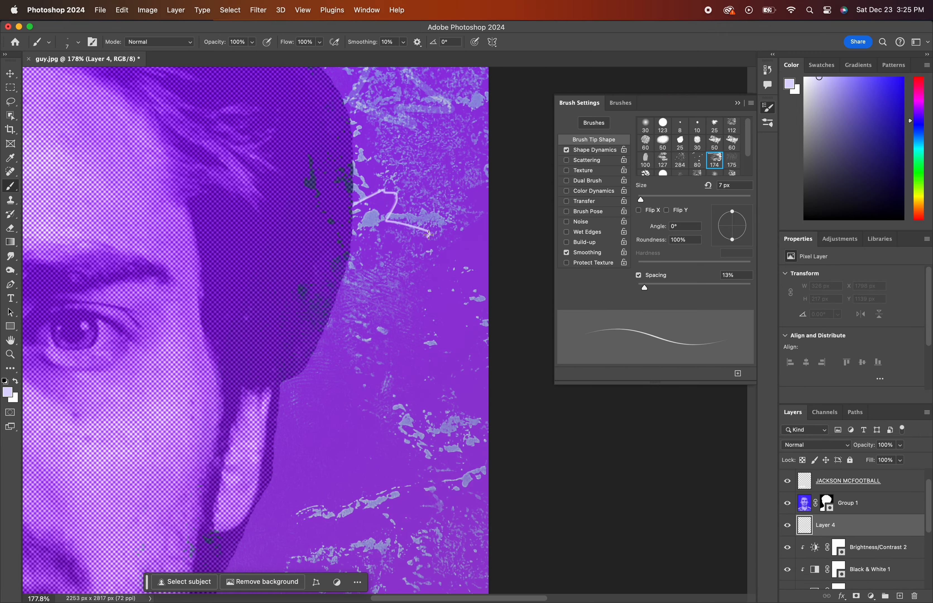
# Draw thin jagged pale-lilac lines on Layer 4 along the background's right and left edges with a 7 px brush
pyautogui.moveTo(384, 220)
pyautogui.mouseDown()
pyautogui.moveTo(454, 337)
pyautogui.moveTo(482, 227)
pyautogui.moveTo(474, 226)
pyautogui.moveTo(518, 362)
pyautogui.mouseUp()
pyautogui.scroll(-10, 455, 404)
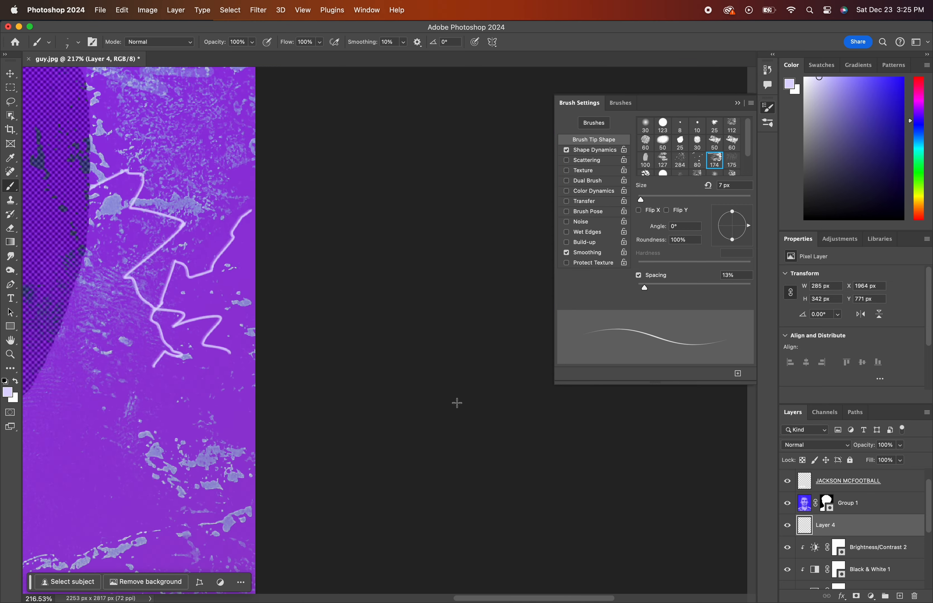
pyautogui.hscroll(-15, 443, 392)
pyautogui.moveTo(241, 148)
pyautogui.mouseDown()
pyautogui.moveTo(297, 196)
pyautogui.moveTo(282, 422)
pyautogui.mouseUp()
pyautogui.moveTo(294, 341); pyautogui.dragTo(278, 495)
# Add another jagged pale-lilac line on Layer 4 in the background right of the man's jaw, replacing the first attempt
pyautogui.scroll(-5, 279, 495)
pyautogui.scroll(-3, 278, 495)
pyautogui.scroll(6, 439, 421)
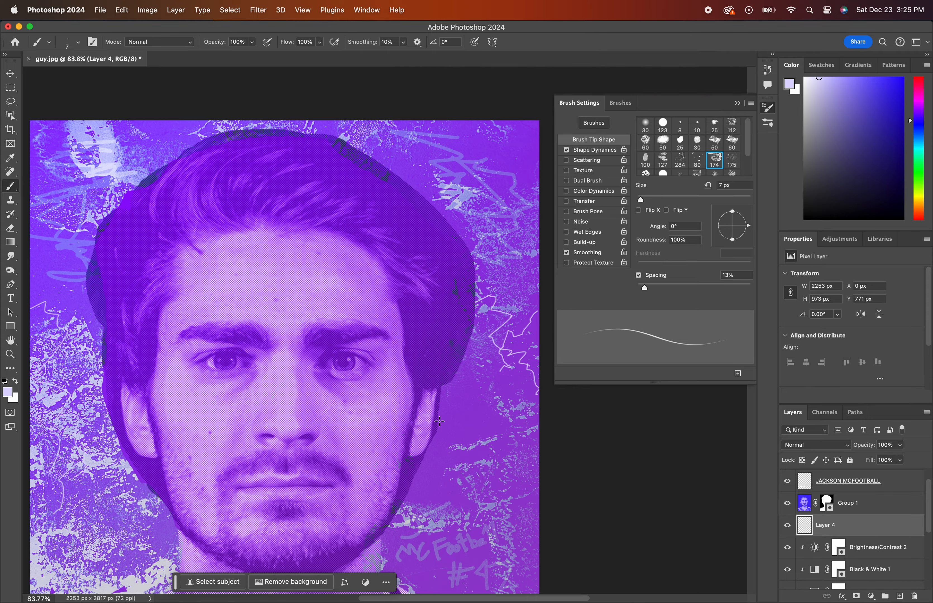
pyautogui.moveTo(487, 404); pyautogui.dragTo(499, 477)
pyautogui.press('super+z')
pyautogui.moveTo(437, 430)
pyautogui.mouseDown()
pyautogui.moveTo(486, 502)
pyautogui.moveTo(533, 495)
pyautogui.mouseUp()
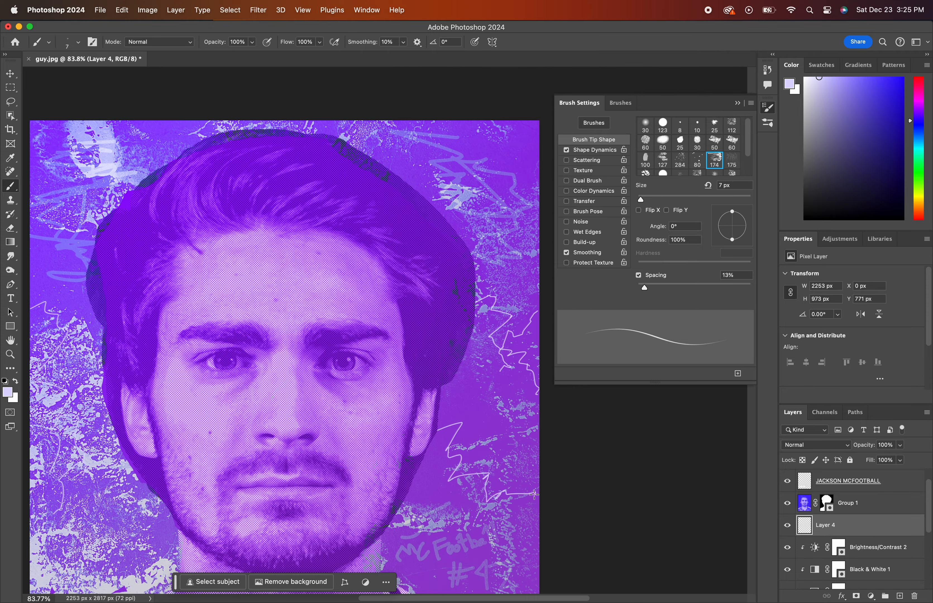
pyautogui.scroll(-3, 520, 469)
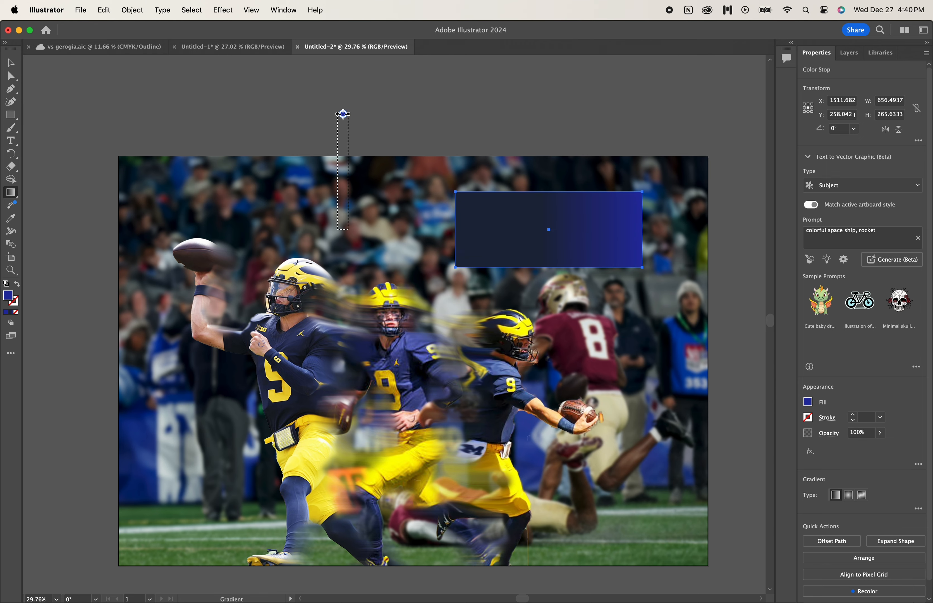
# In Illustrator, redirect the rectangle's linear gradient vertically, from bright blue at its upper edge to dark navy below, and deselect it
pyautogui.press('v')
pyautogui.press('g')
pyautogui.moveTo(548, 309); pyautogui.dragTo(548, 199)
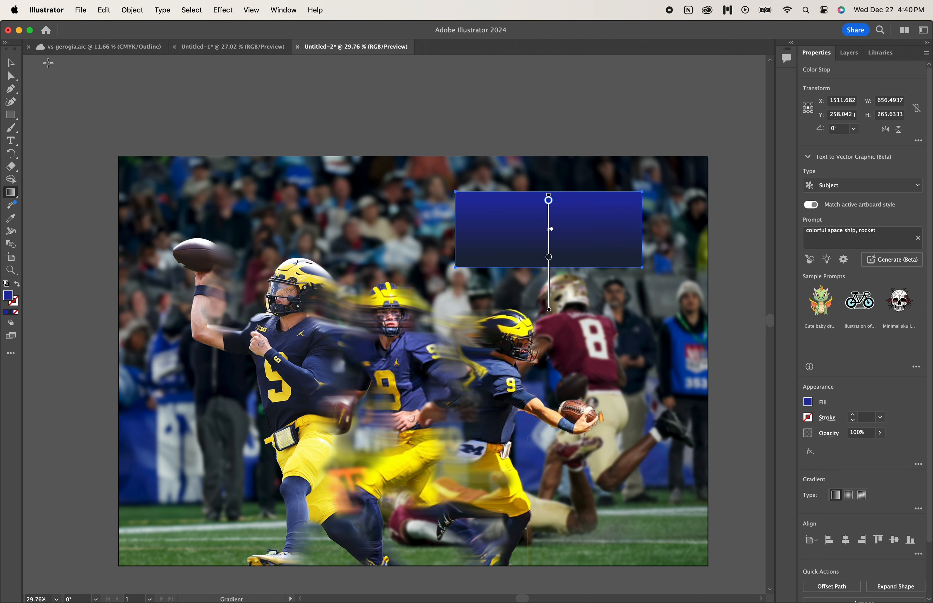
pyautogui.click(12, 64)
pyautogui.click(219, 94)
# Add a stroke to the blue gradient rectangle, raising its stroke weight by four increments
pyautogui.scroll(5, 454, 194)
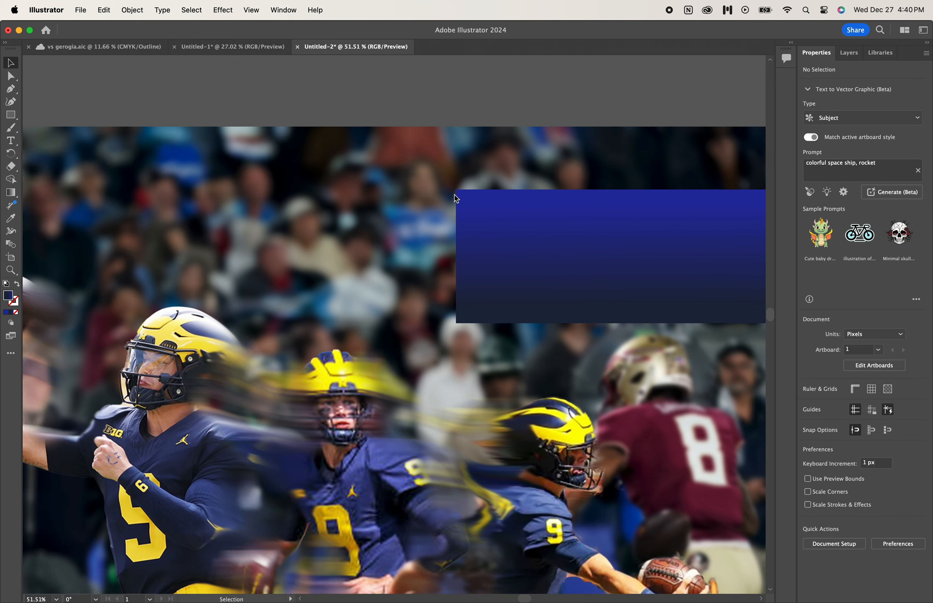
pyautogui.click(595, 237)
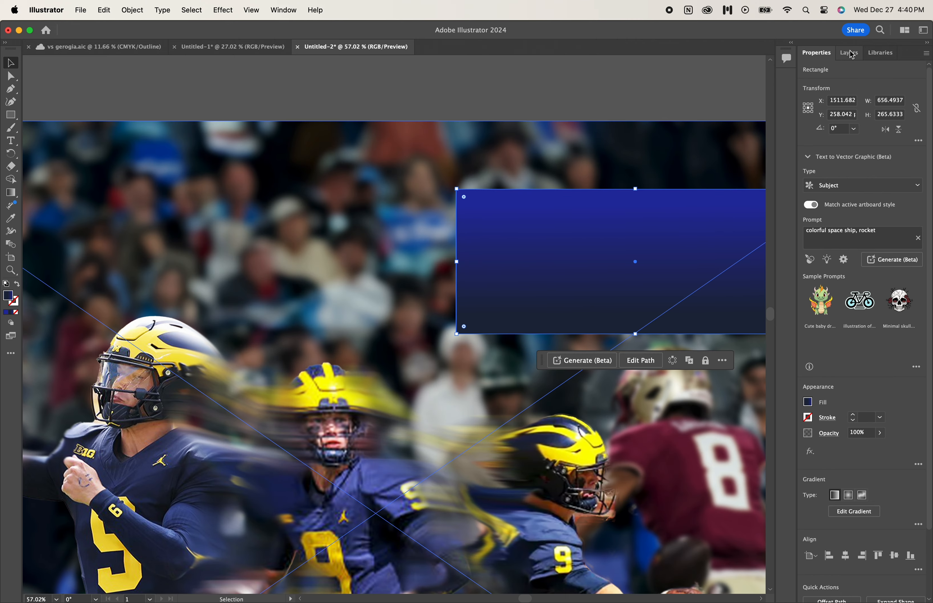
pyautogui.hscroll(5, 684, 160)
pyautogui.scroll(-4, 856, 373)
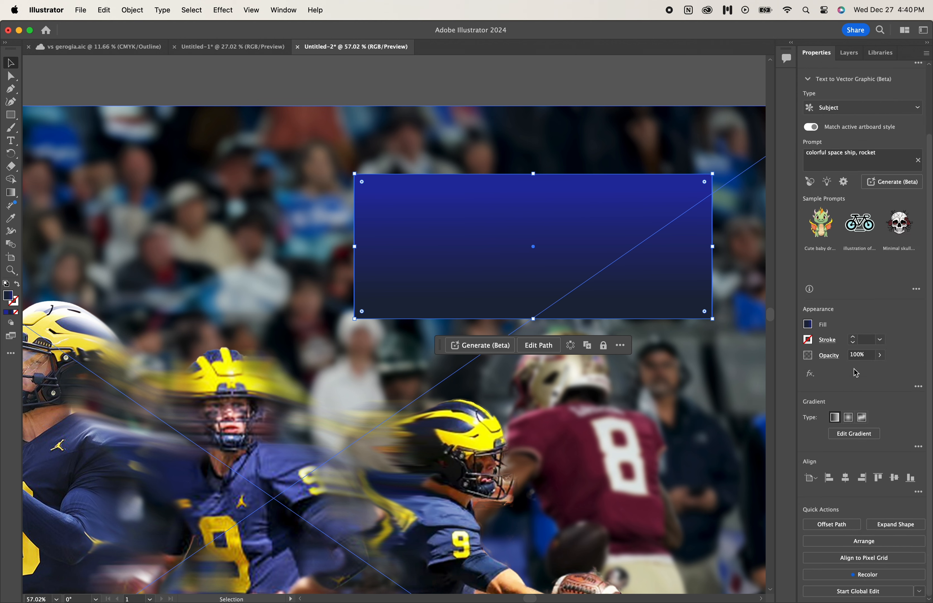
pyautogui.click(852, 338)
pyautogui.click(852, 338)
pyautogui.click(852, 338)
pyautogui.click(852, 338)
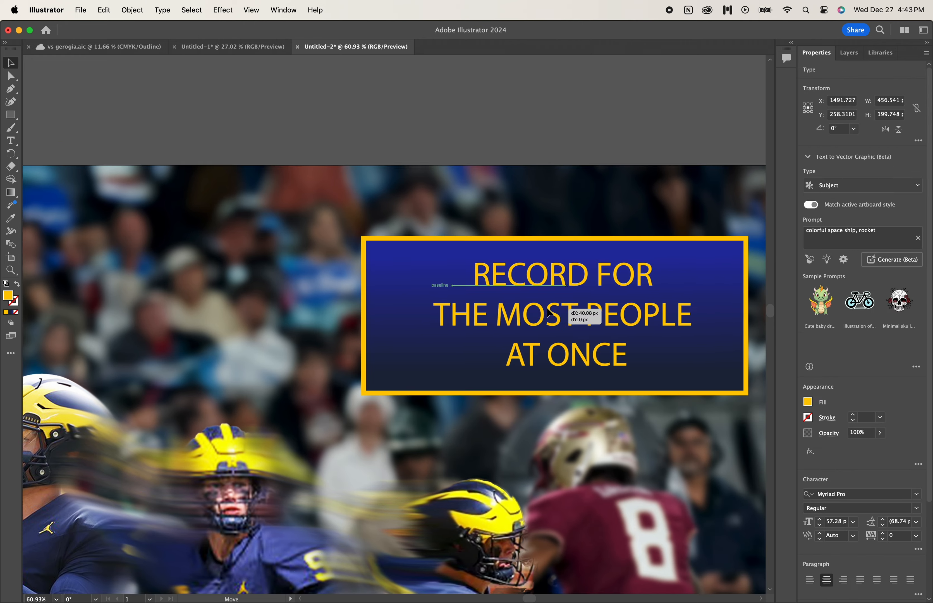
# Reposition the yellow "RECORD FOR THE MOST PEOPLE AT ONCE" text horizontally inside the outlined rectangle
pyautogui.moveTo(550, 314); pyautogui.dragTo(538, 314)
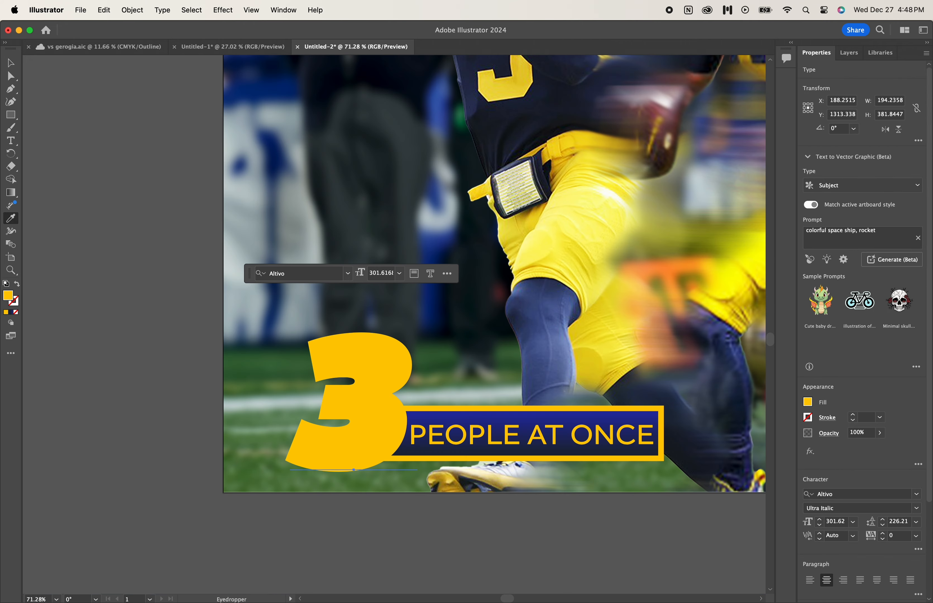
# Select the large yellow 3 beside the "PEOPLE AT ONCE" banner
pyautogui.click(11, 62)
pyautogui.click(321, 439)
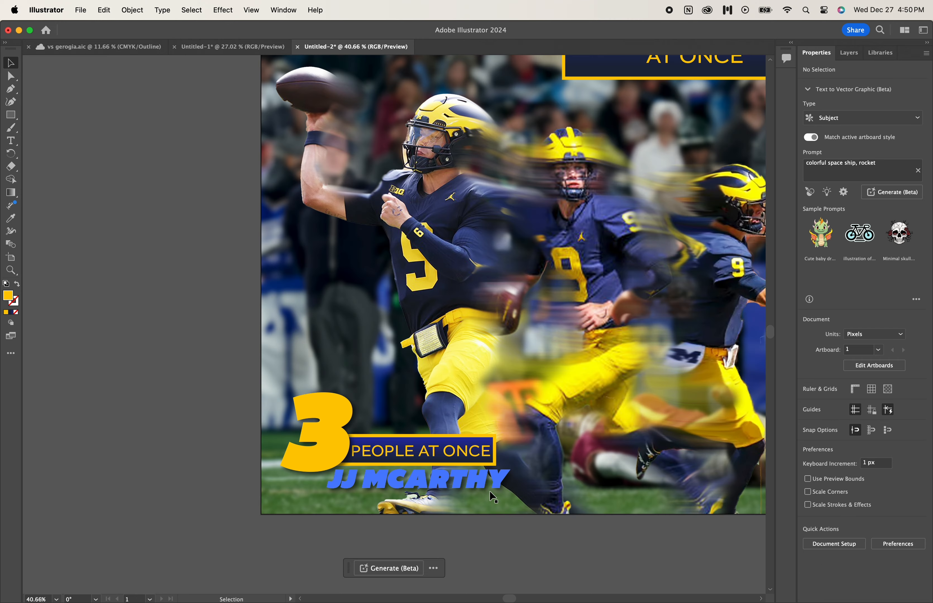
# Scale the blue italic player-name text below the "PEOPLE AT ONCE" banner slightly narrower and deselect it
pyautogui.click(468, 472)
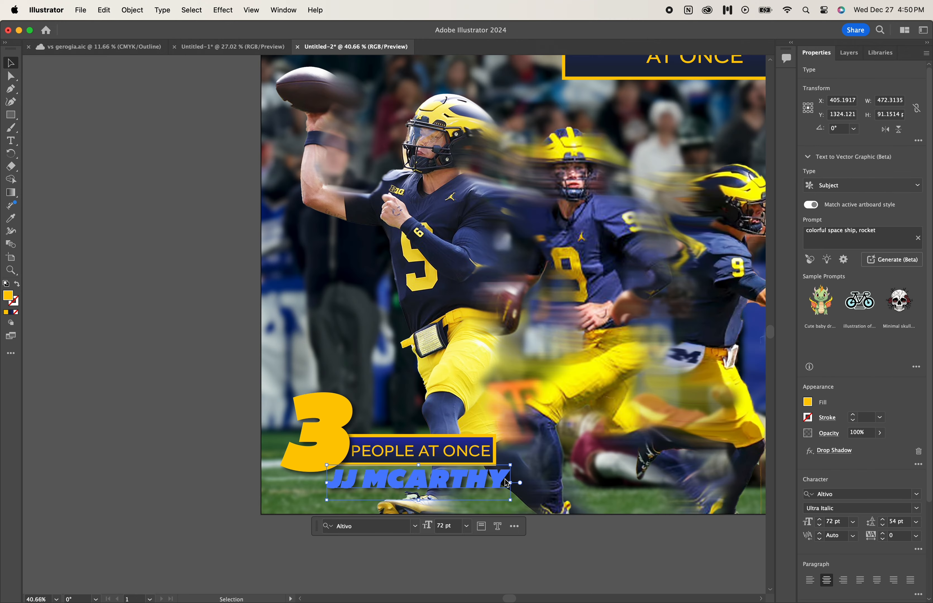
pyautogui.moveTo(510, 482); pyautogui.dragTo(494, 482)
pyautogui.click(198, 378)
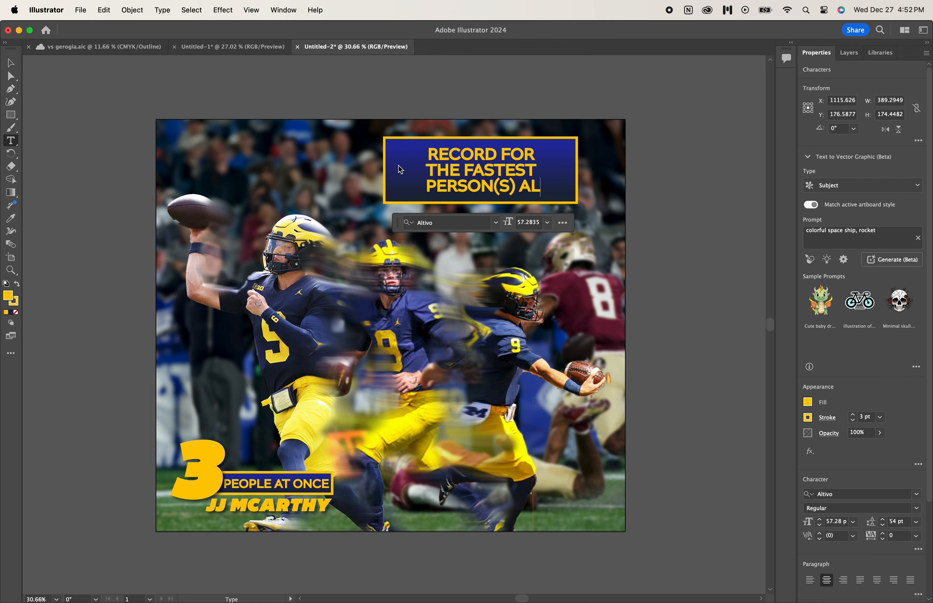
# Complete the upper banner's headline so its last line reads "PERSON(S) ALIVE" and finish the text edit
pyautogui.write('IVE')
pyautogui.press('Escape')
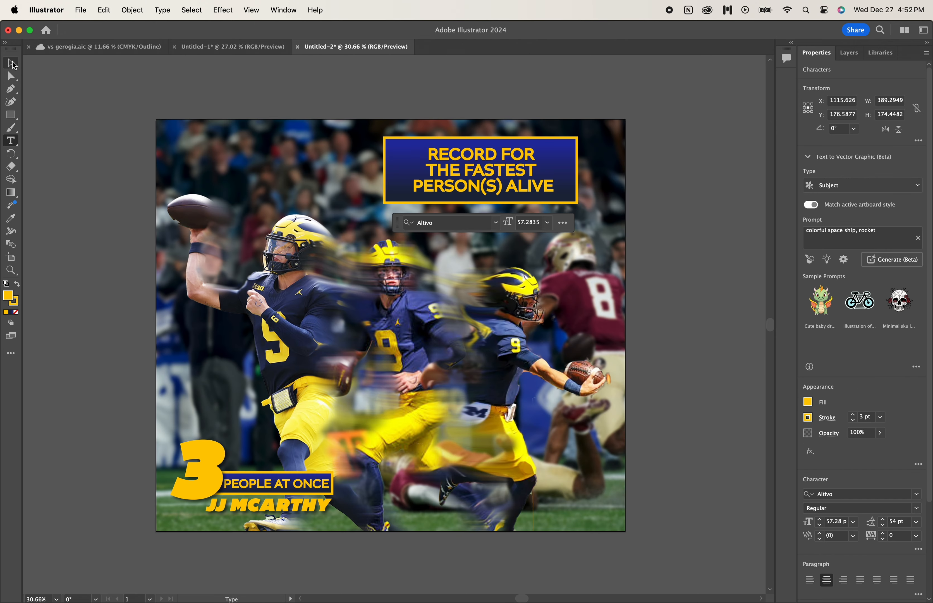
pyautogui.click(109, 152)
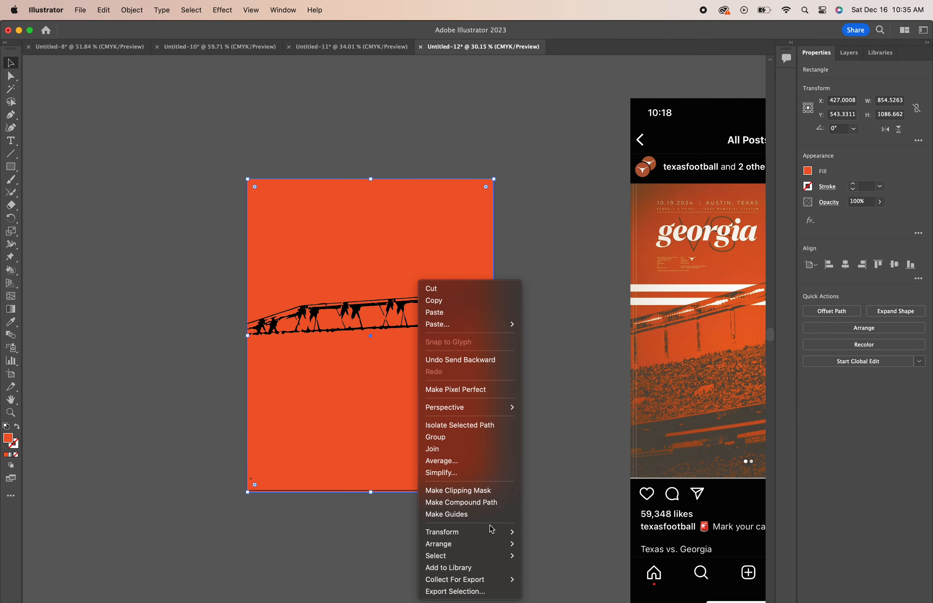
# Send the orange background rectangle to the back, behind the traced stadium artwork
pyautogui.moveTo(491, 543)
pyautogui.click(583, 574)
pyautogui.scroll(3, 426, 387)
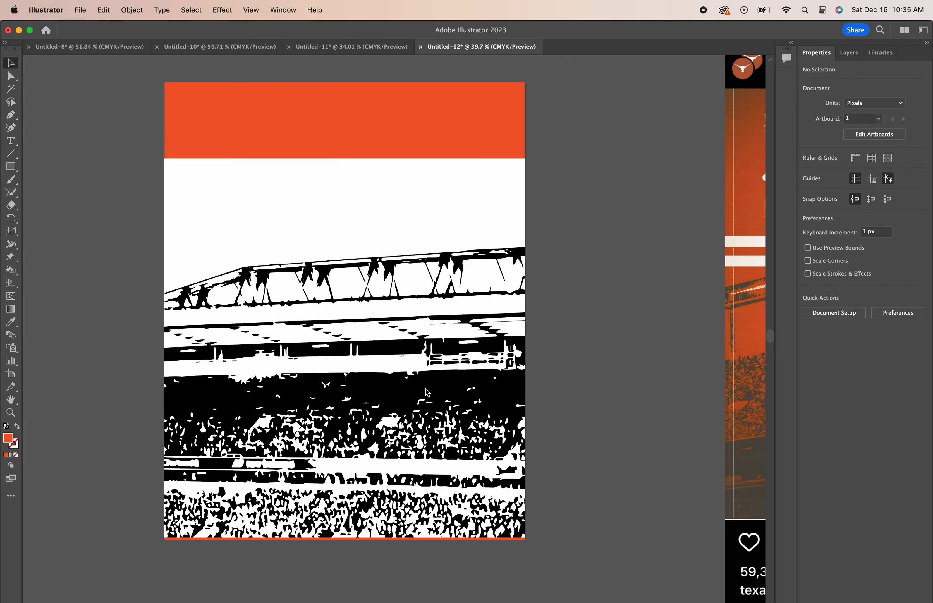
# Select every shape in the traced stadium that shares the same white fill color and delete them all
pyautogui.click(373, 367)
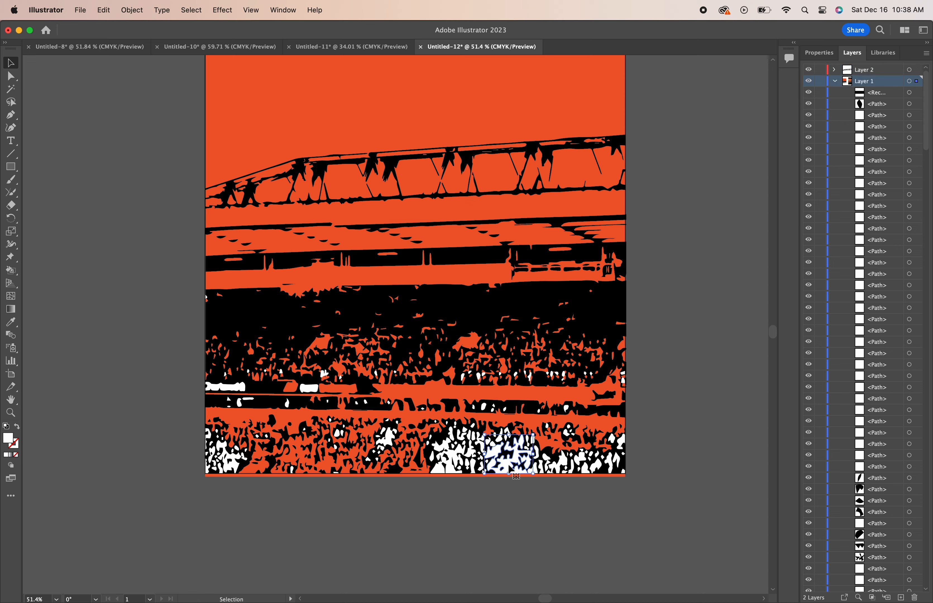
pyautogui.click(192, 10)
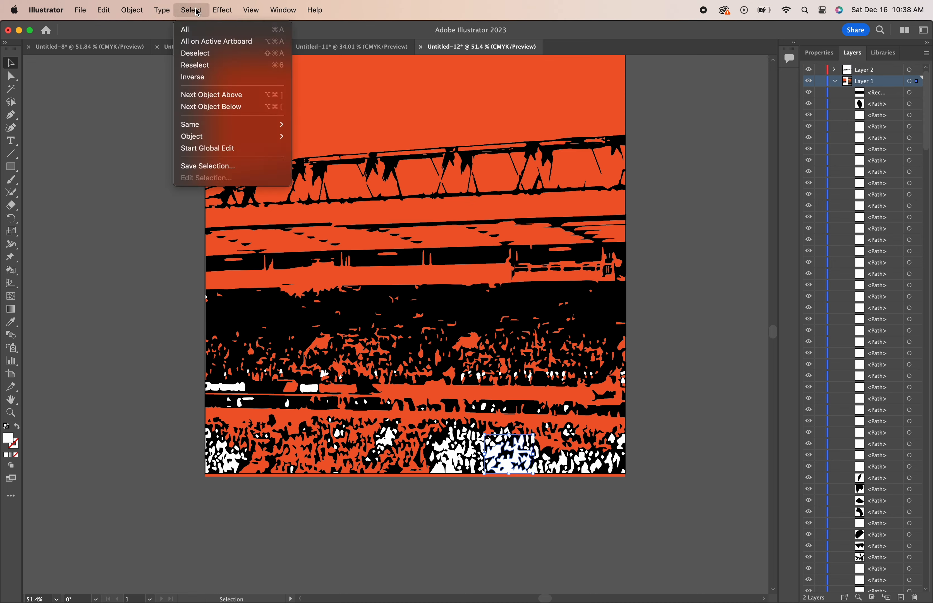
pyautogui.moveTo(231, 124)
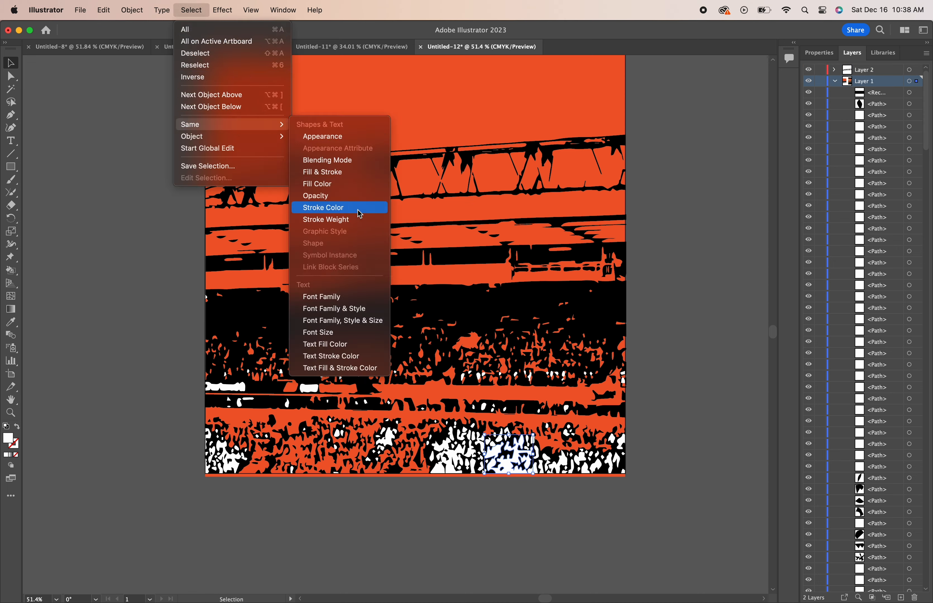
pyautogui.click(344, 185)
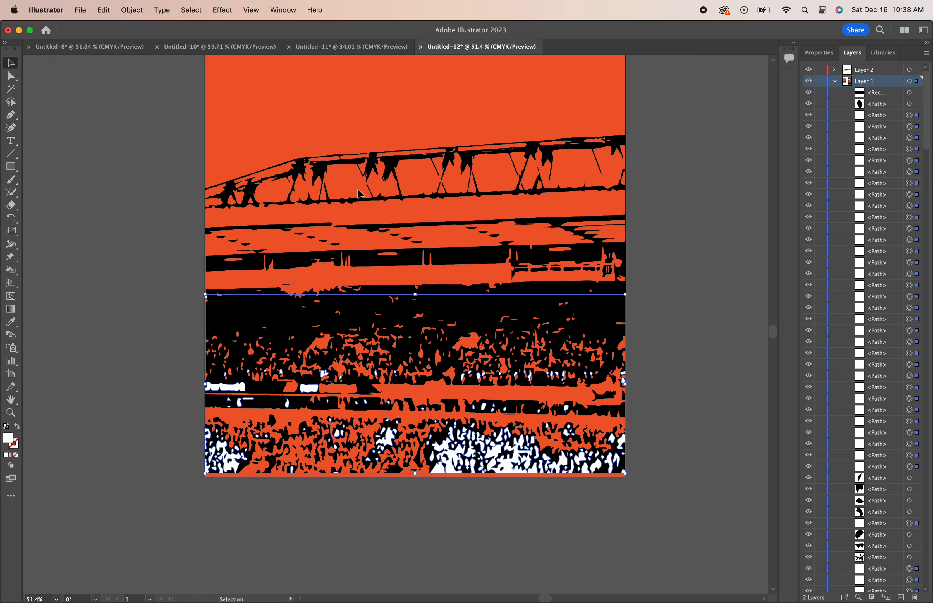
pyautogui.press('Delete')
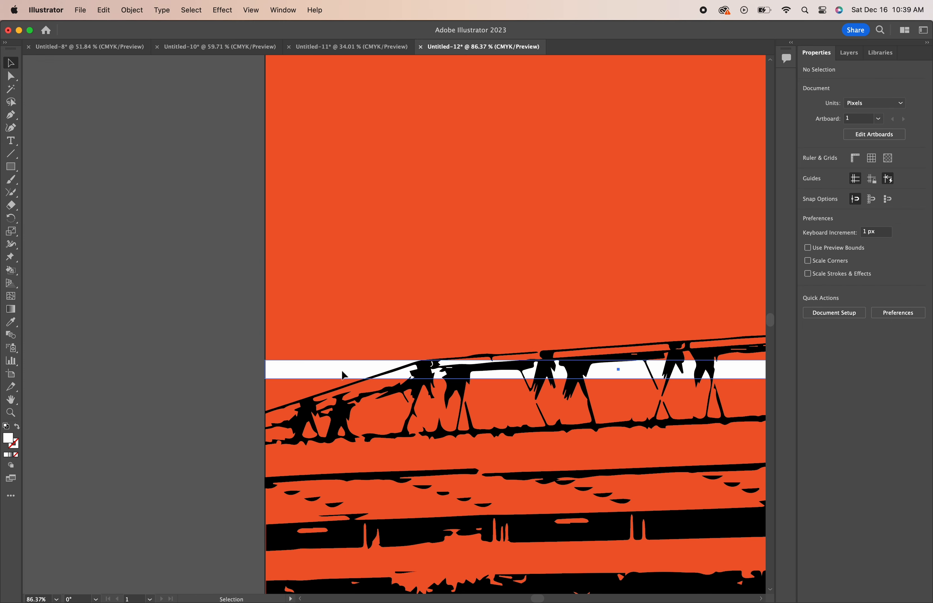
# Duplicate the white horizontal stripe across the bridge structure a short distance below the original
pyautogui.moveTo(345, 372); pyautogui.dragTo(340, 406)
pyautogui.click(189, 344)
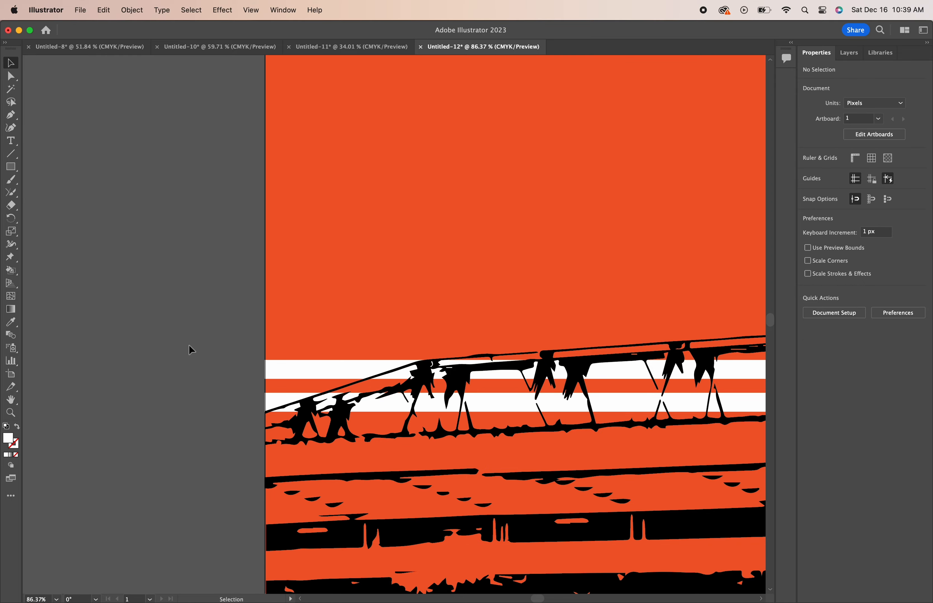
pyautogui.scroll(-5, 189, 344)
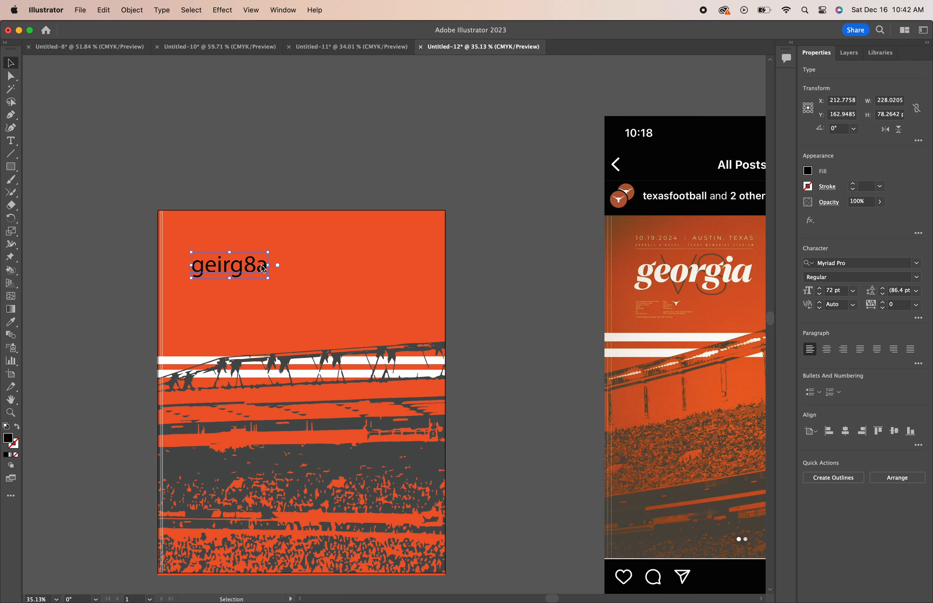
# Replace the misspelled title text on the orange poster with "georgia"
pyautogui.press('t')
pyautogui.moveTo(266, 270); pyautogui.dragTo(196, 273)
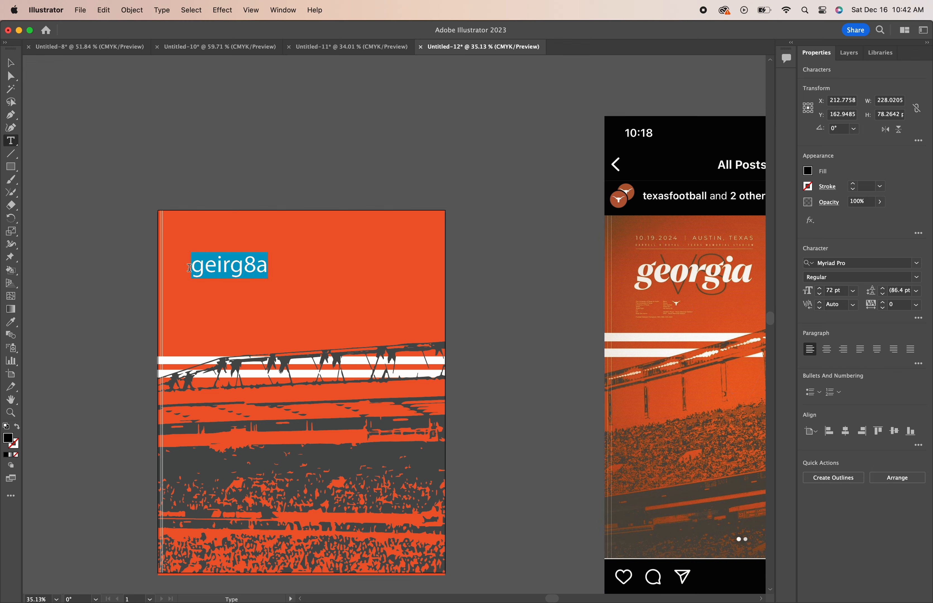
pyautogui.write('geogrgia')
pyautogui.press('Escape')
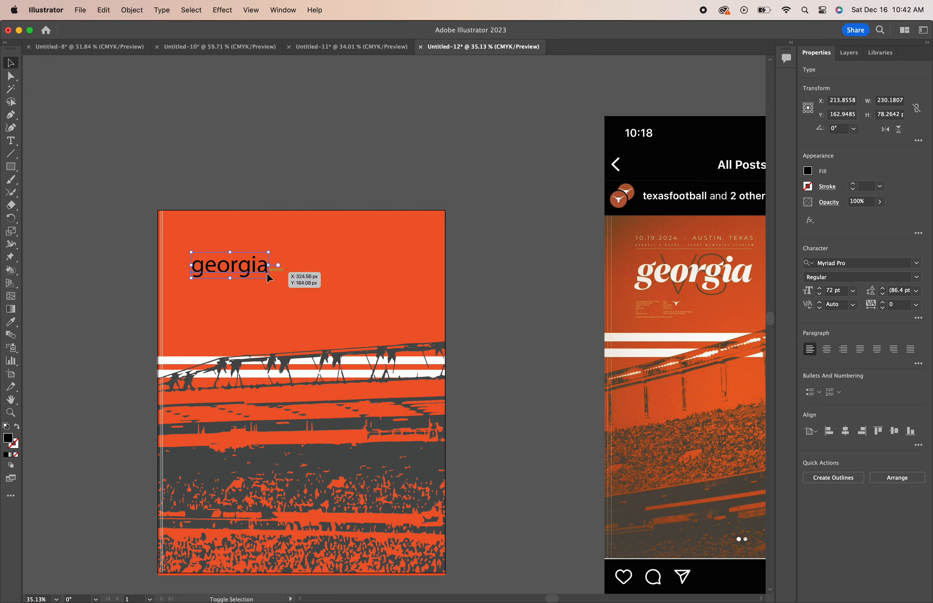
# Enlarge the "georgia" title to about 124 pt and fill it with white
pyautogui.moveTo(269, 278)
pyautogui.mouseDown()
pyautogui.moveTo(325, 298)
pyautogui.moveTo(262, 283)
pyautogui.mouseUp()
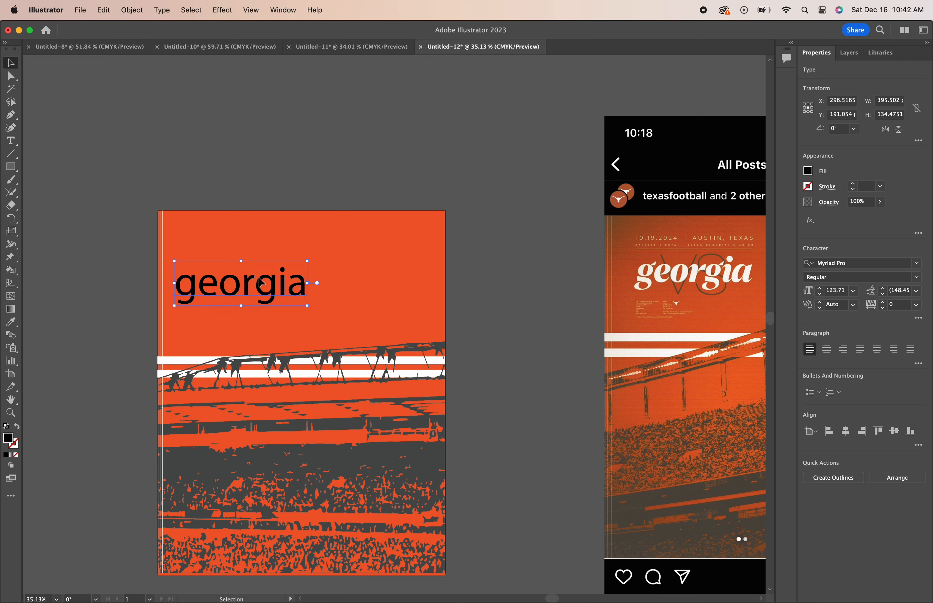
pyautogui.click(808, 171)
pyautogui.click(704, 264)
# Browse the sans serif fonts for the "georgia" title, previewing bold faces such as Proxima Soft ExCn Black
pyautogui.click(916, 263)
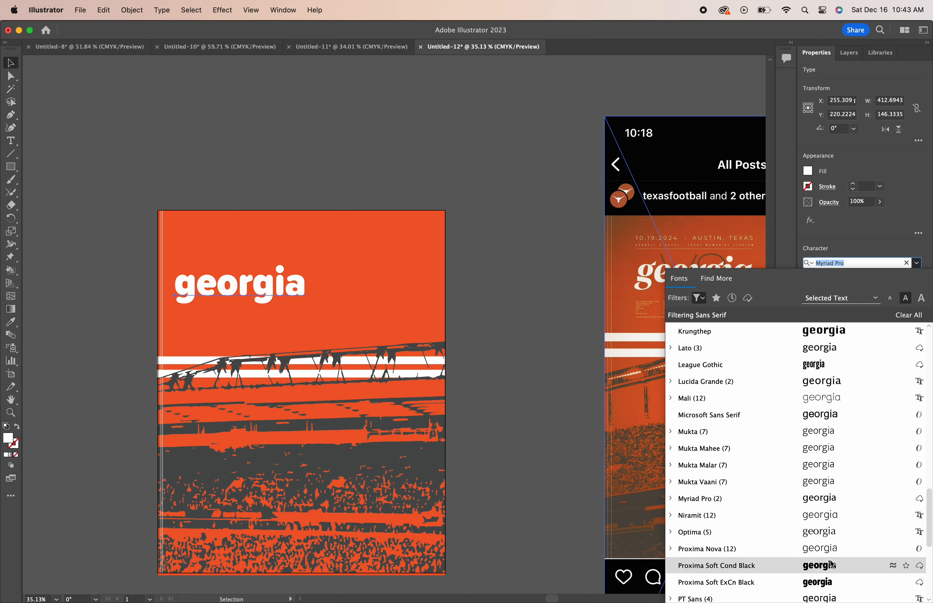
pyautogui.scroll(-4, 833, 564)
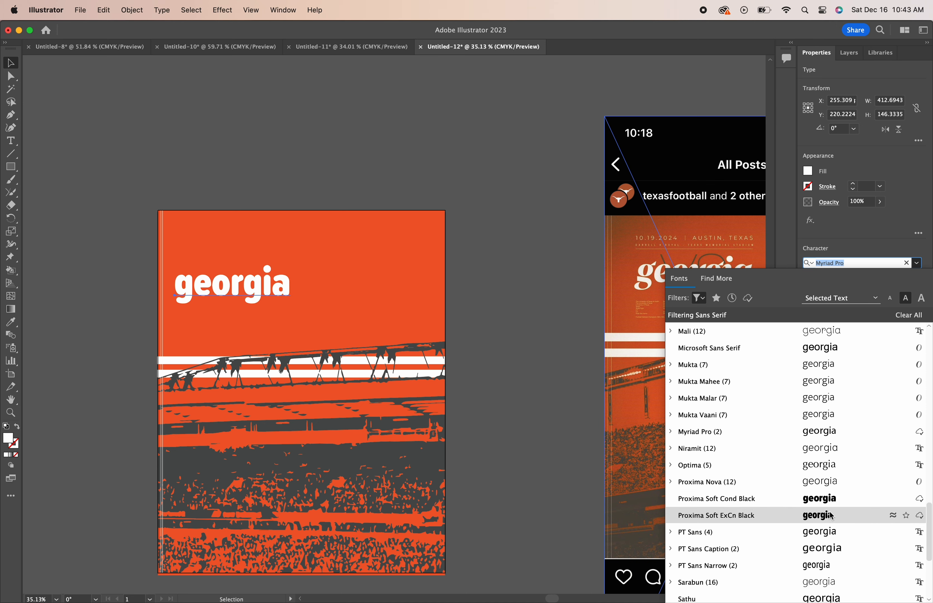
pyautogui.scroll(-10, 832, 516)
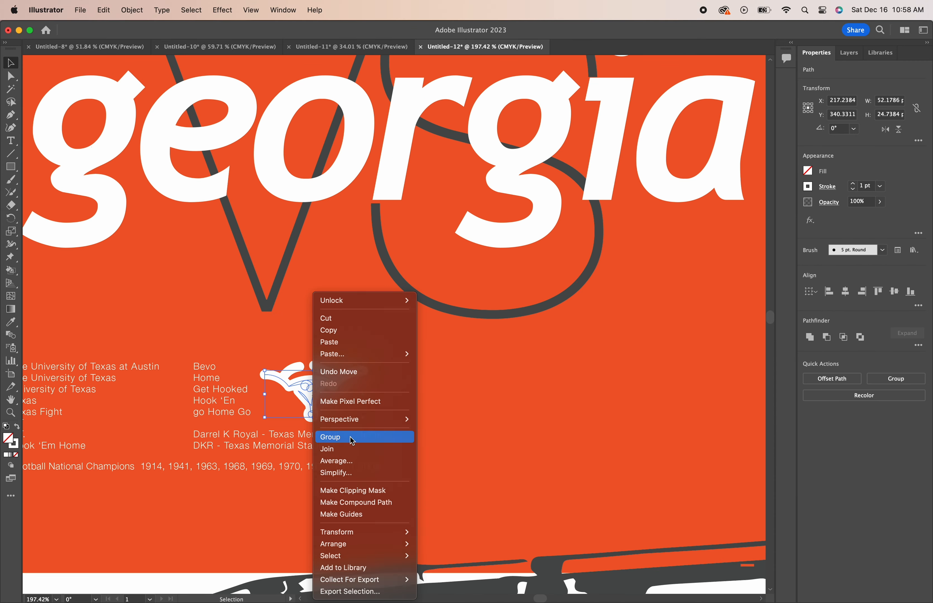
# Group the paths of the white longhorn logo and delete the leftover strokes above its head
pyautogui.click(352, 441)
pyautogui.click(308, 332)
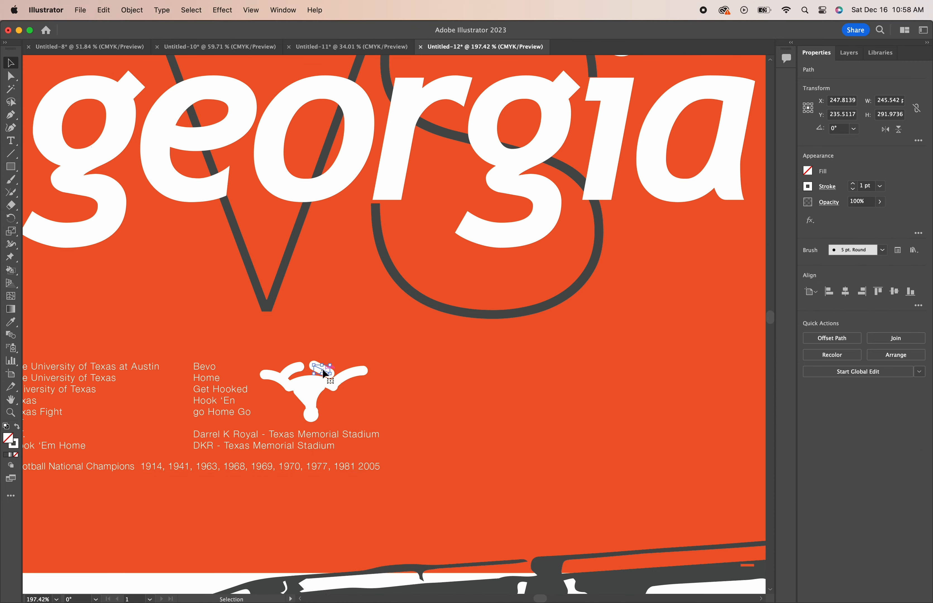
pyautogui.press('BackSpace')
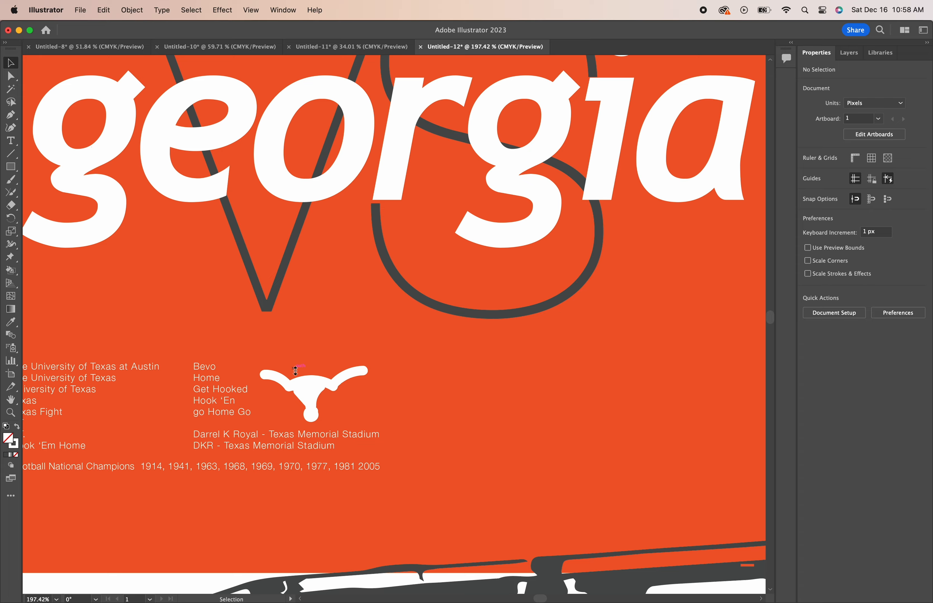
# Move the grouped longhorn logo about 3 px right and 4 px up beside the small text columns, and deselect it
pyautogui.moveTo(318, 409); pyautogui.dragTo(315, 388)
pyautogui.scroll(-10, 315, 387)
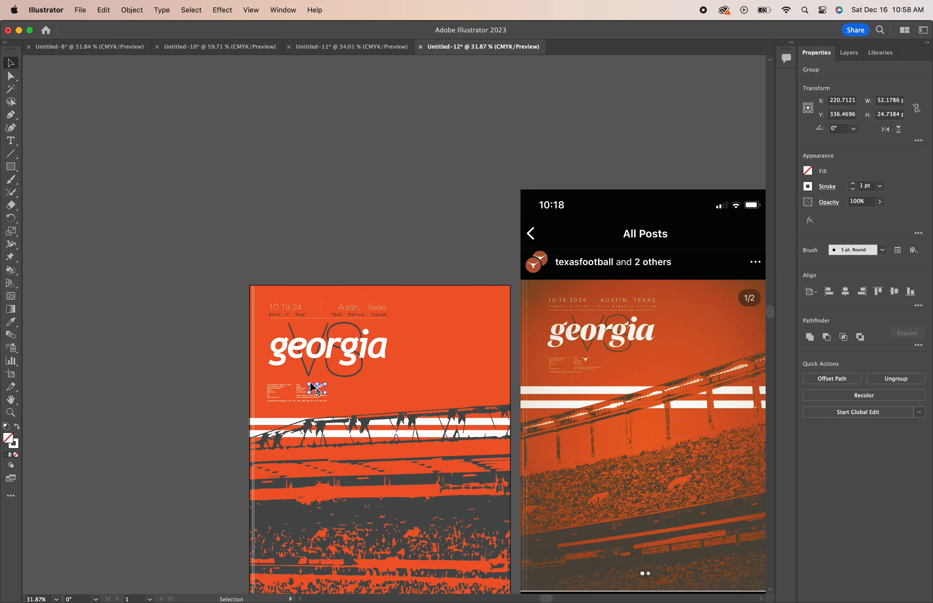
pyautogui.click(206, 241)
# Move the reference phone screenshot about 160 px right and 28 px up, away from the poster, and deselect it
pyautogui.scroll(-5, 206, 241)
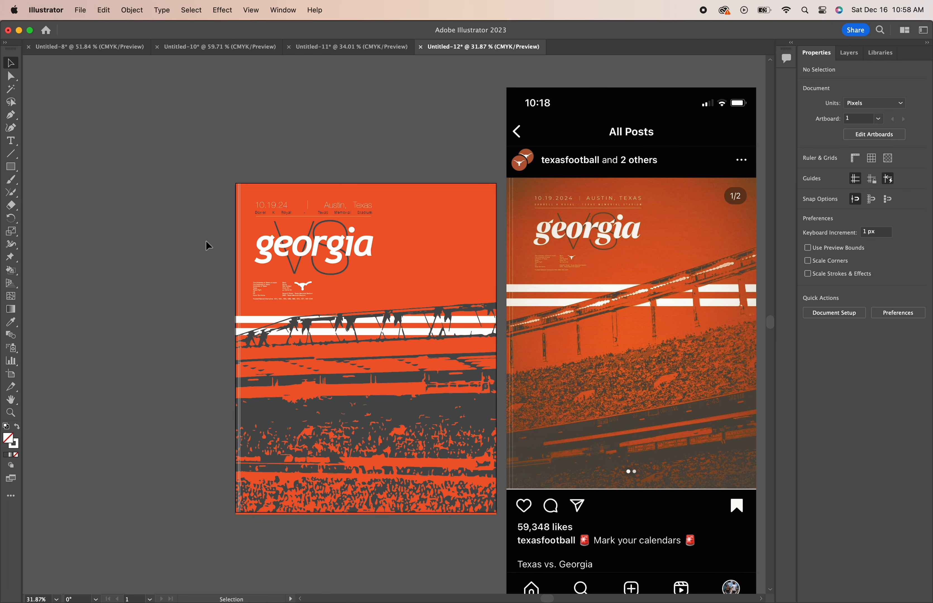
pyautogui.hscroll(3, 206, 241)
pyautogui.scroll(2, 206, 241)
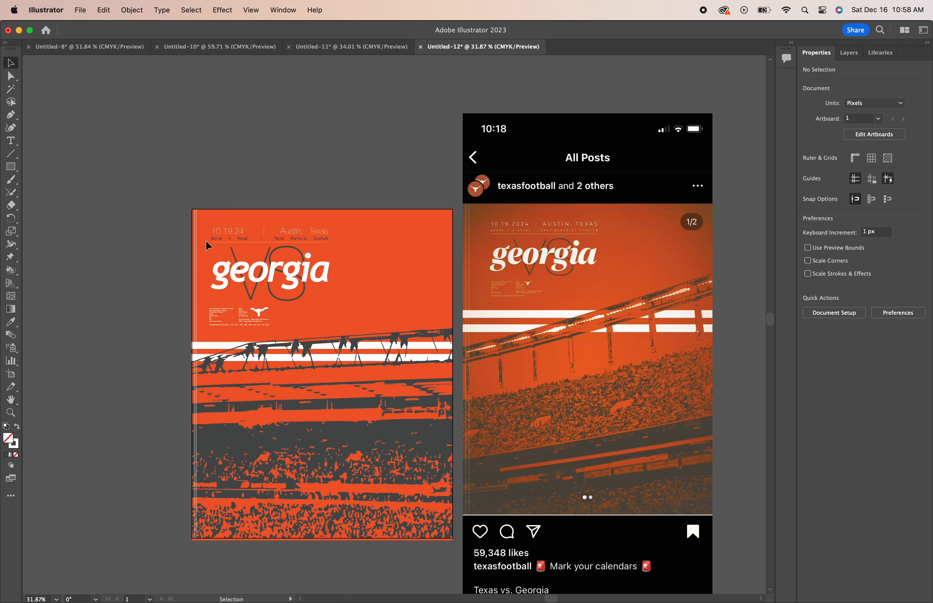
pyautogui.moveTo(596, 263); pyautogui.dragTo(645, 254)
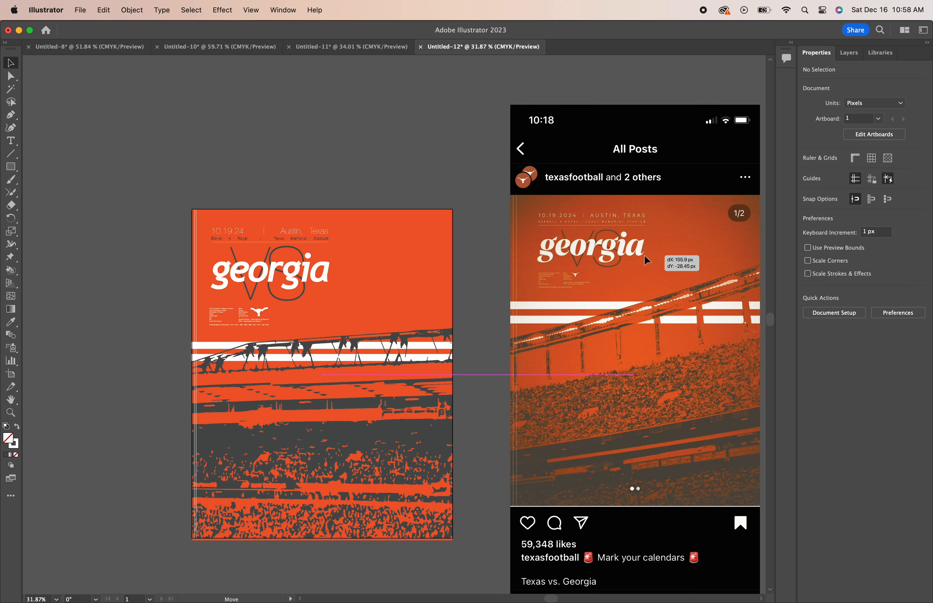
pyautogui.click(397, 127)
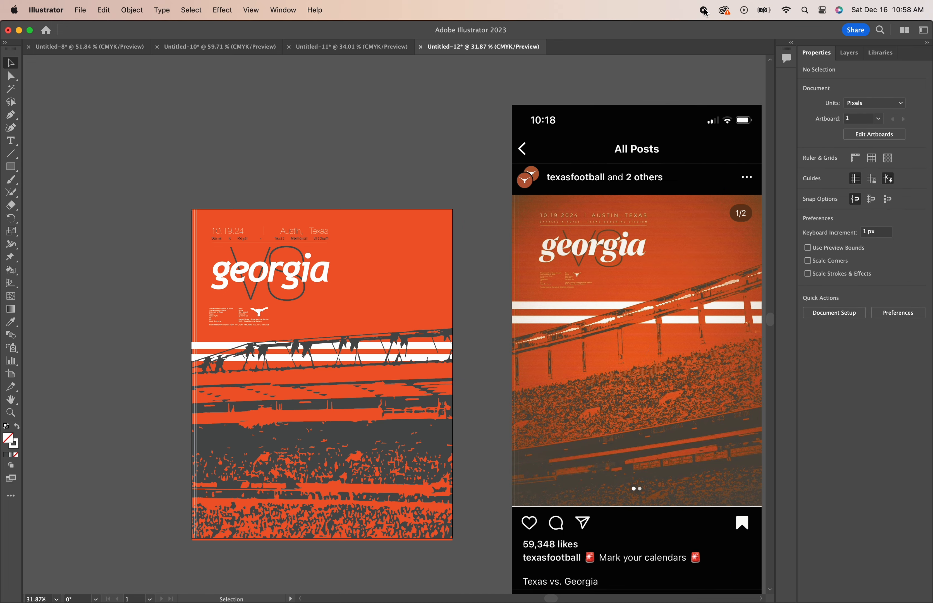